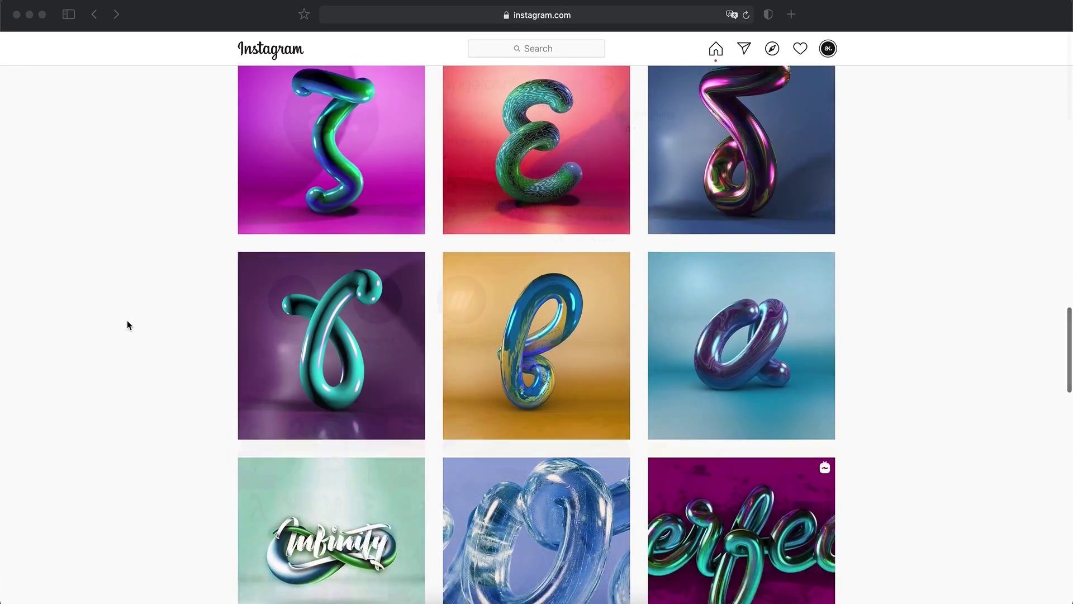
# Scroll up the Instagram profile to reveal its header, the Videos, Brushes and Fonts highlights, and the first row of 3D letter posts
pyautogui.scroll(5, 128, 322)
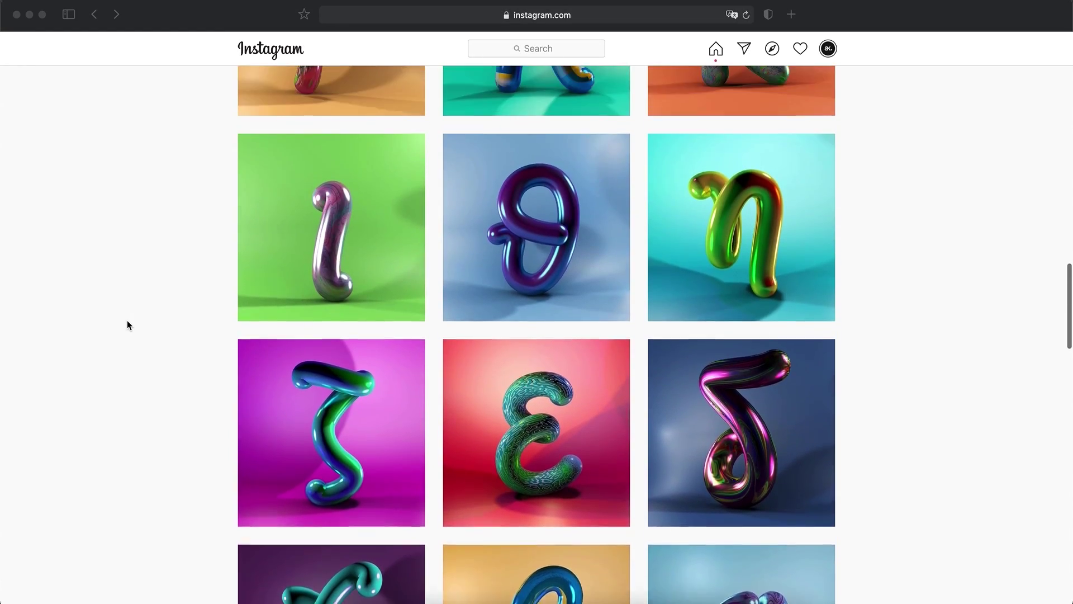
pyautogui.scroll(9, 127, 324)
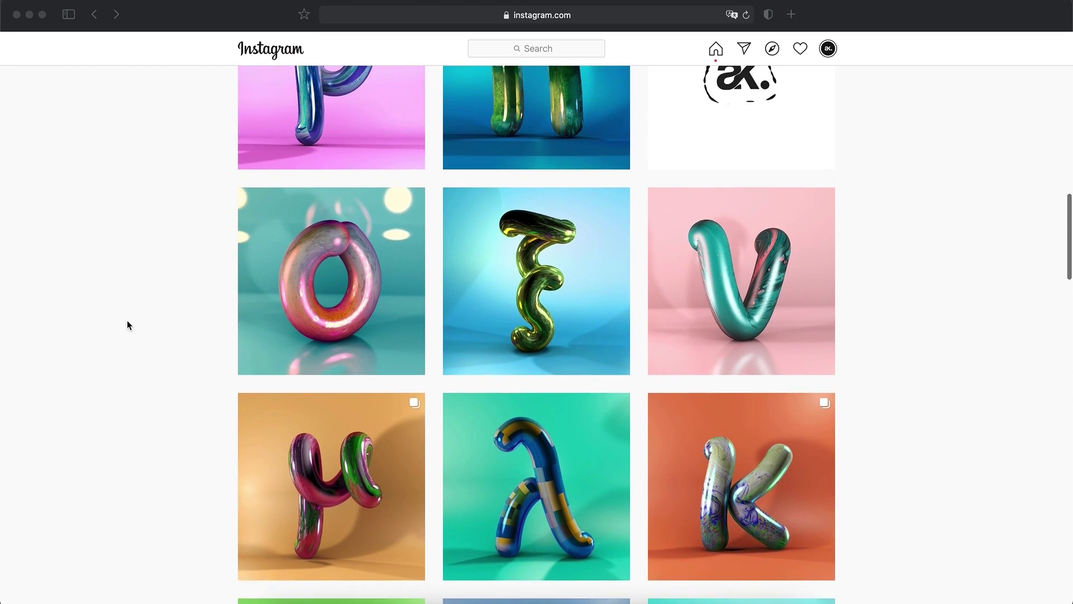
pyautogui.scroll(9, 128, 322)
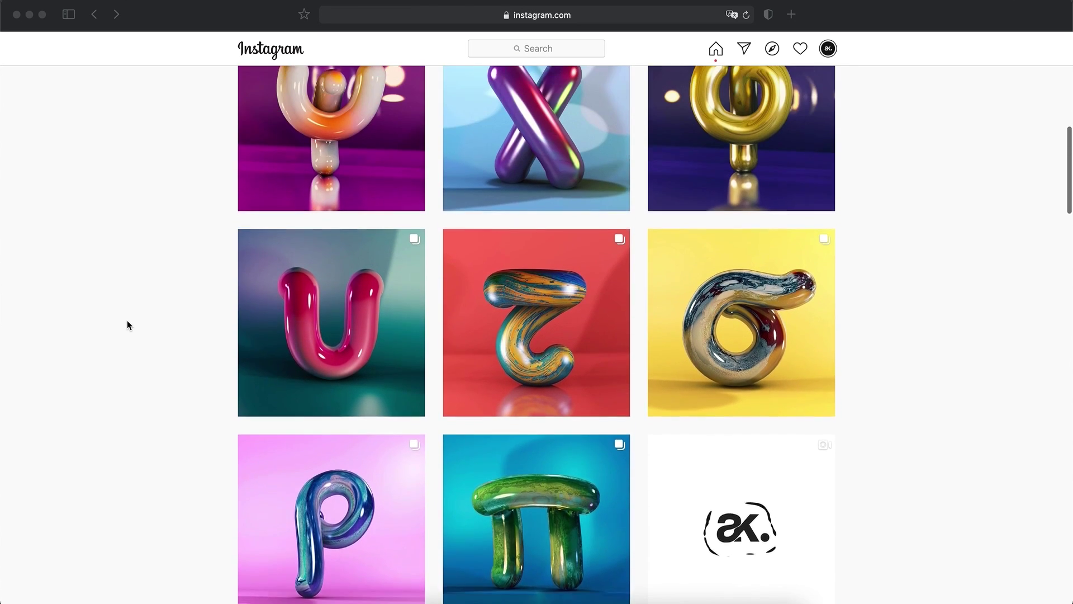
pyautogui.scroll(9, 127, 325)
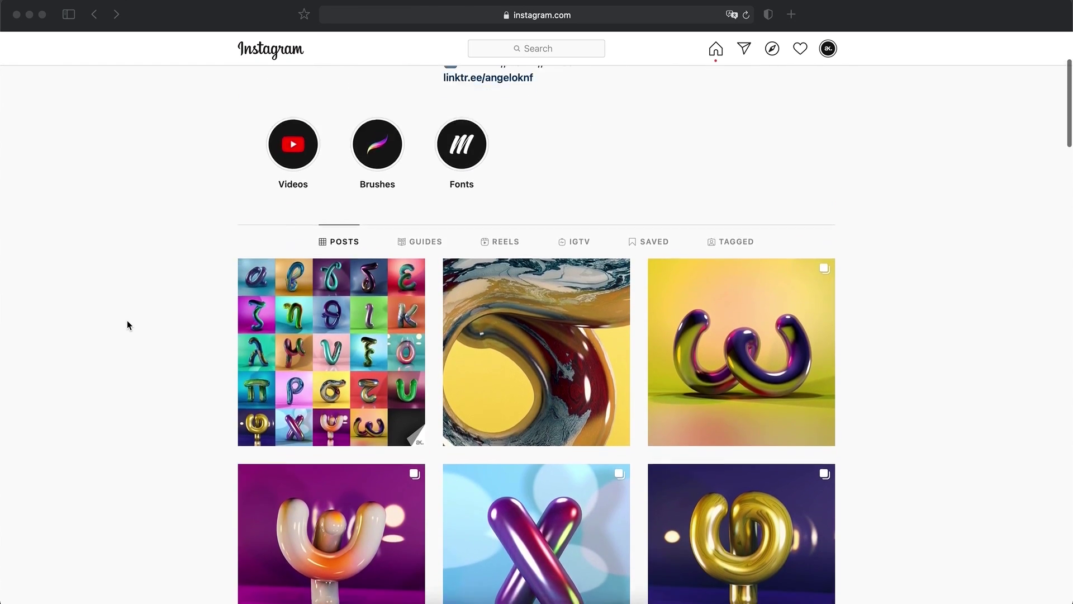
pyautogui.scroll(3, 127, 325)
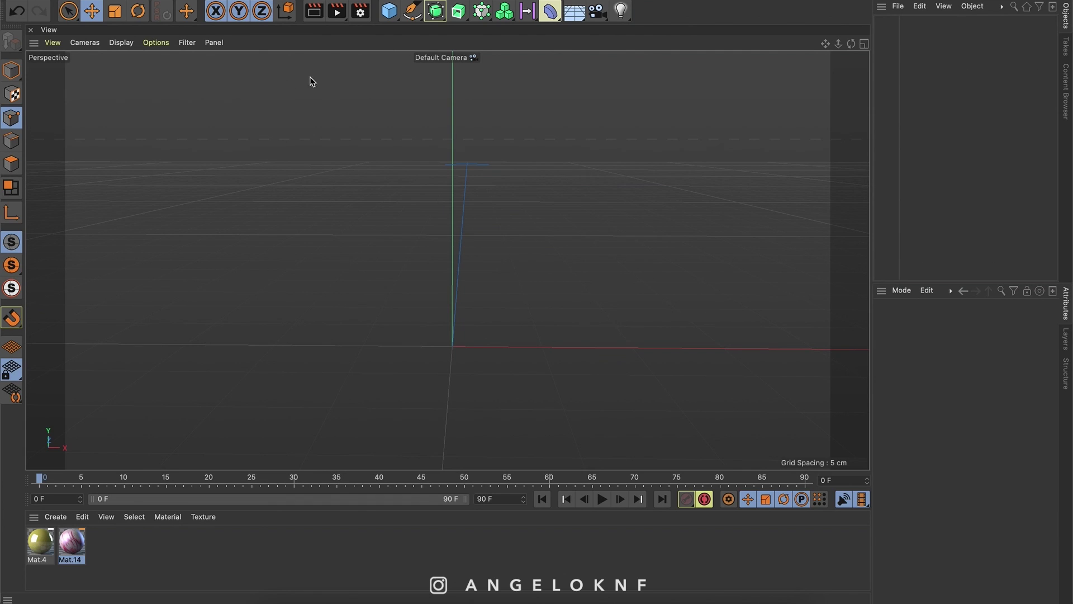
# Draw a three-point Bezier V with the Spline Pen: upper left, a smooth bottom near the origin, and upper right
pyautogui.click(415, 14)
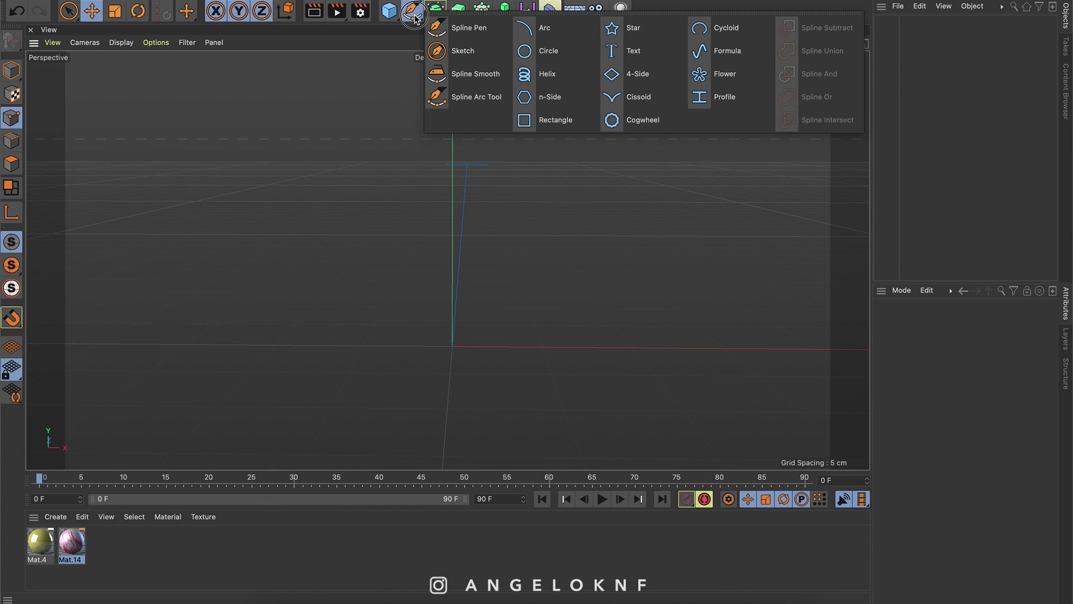
pyautogui.click(437, 37)
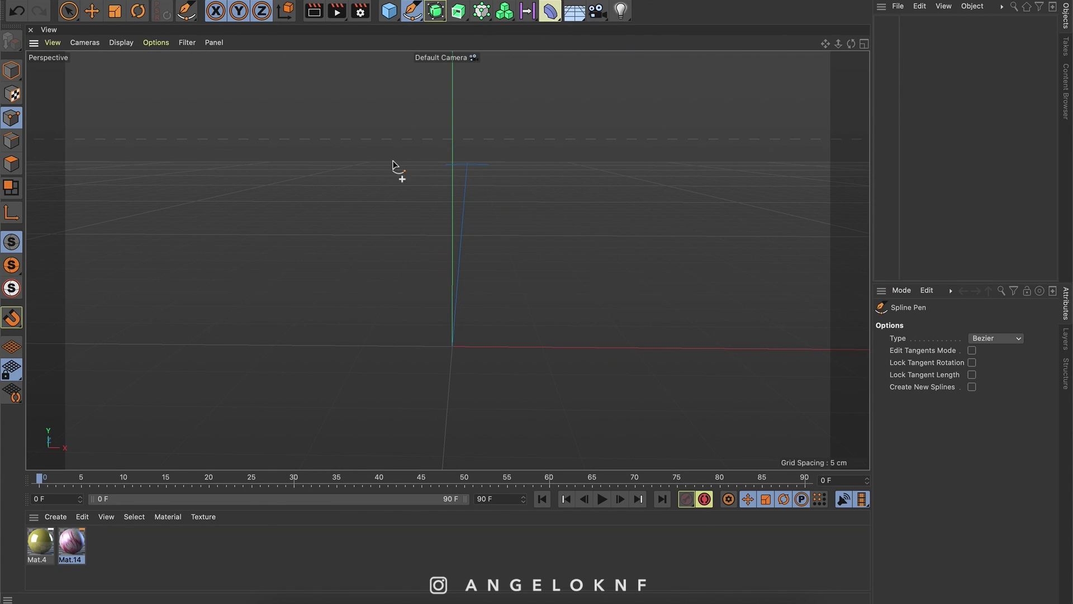
pyautogui.moveTo(326, 169)
pyautogui.mouseDown()
pyautogui.moveTo(343, 180)
pyautogui.moveTo(338, 173)
pyautogui.mouseUp()
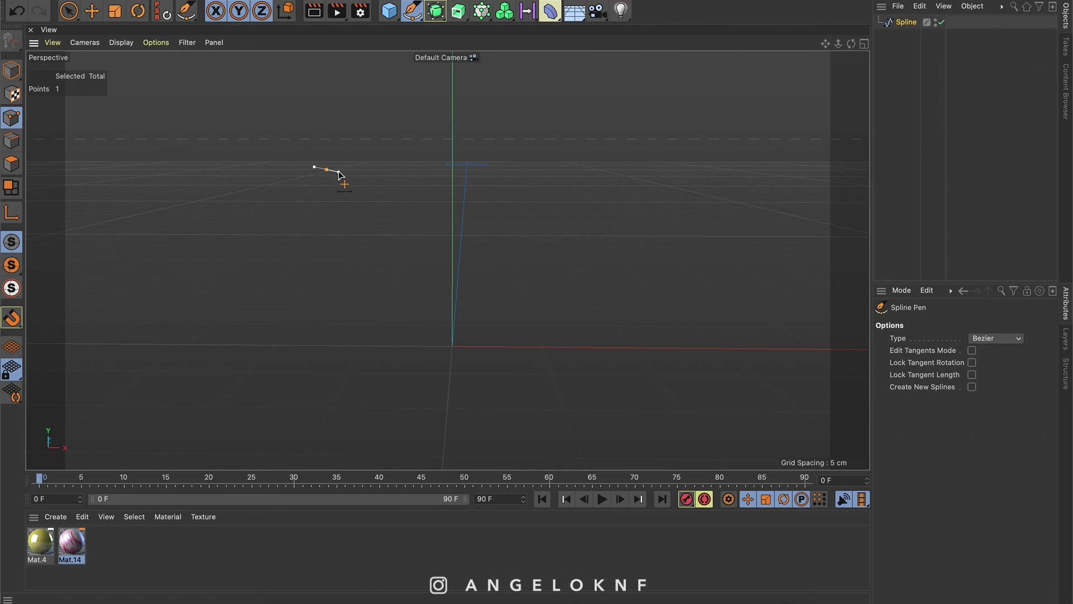
pyautogui.click(434, 350)
pyautogui.moveTo(434, 350); pyautogui.dragTo(477, 346)
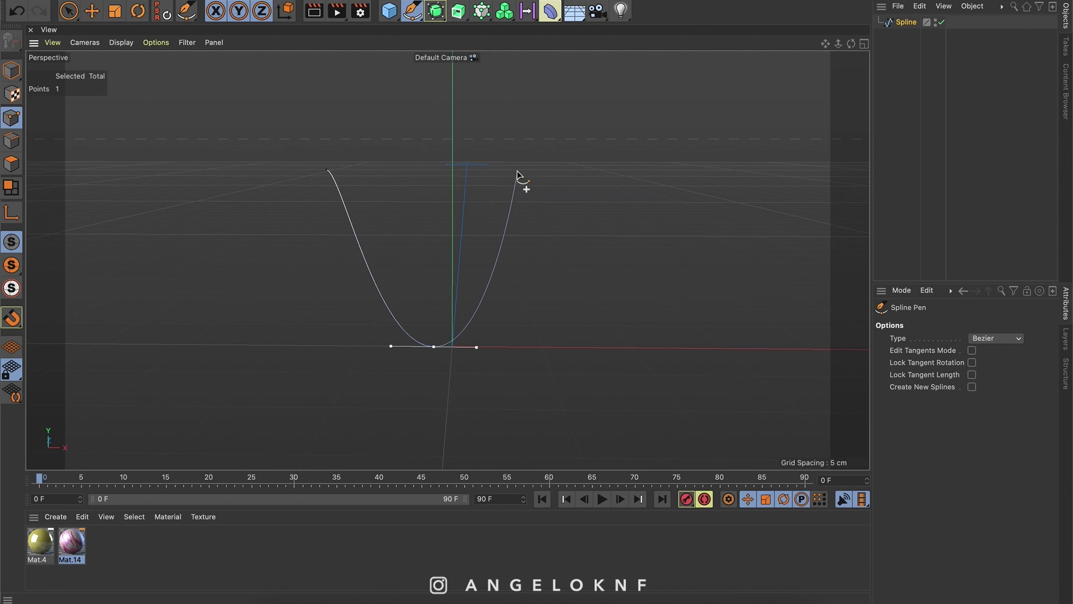
pyautogui.moveTo(517, 170); pyautogui.dragTo(541, 174)
pyautogui.press('e')
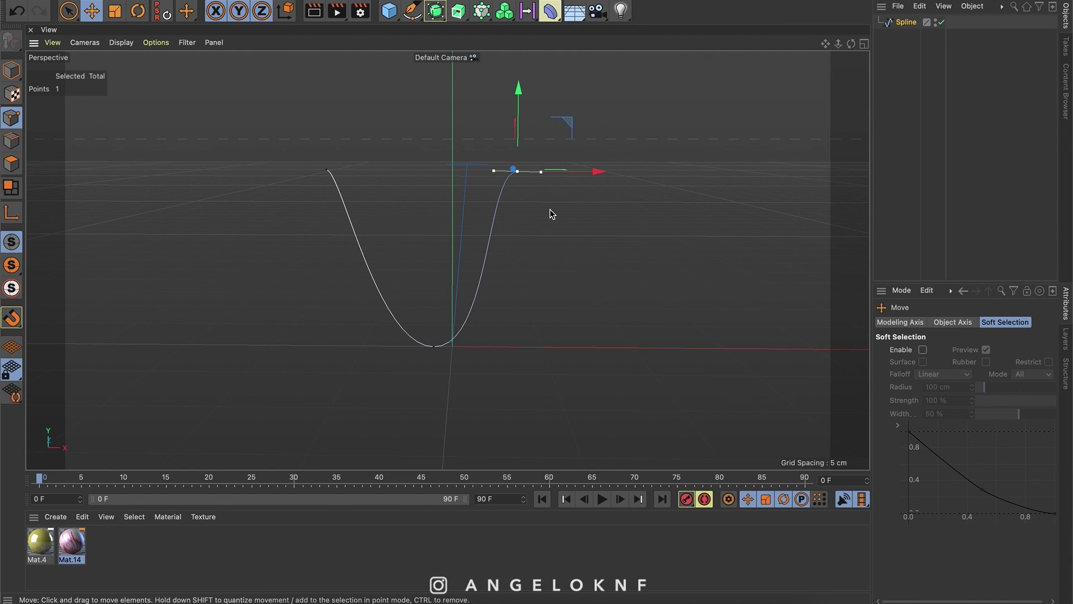
# Add a Sweep and a Circle, and nest the Circle under the Sweep
pyautogui.click(458, 11)
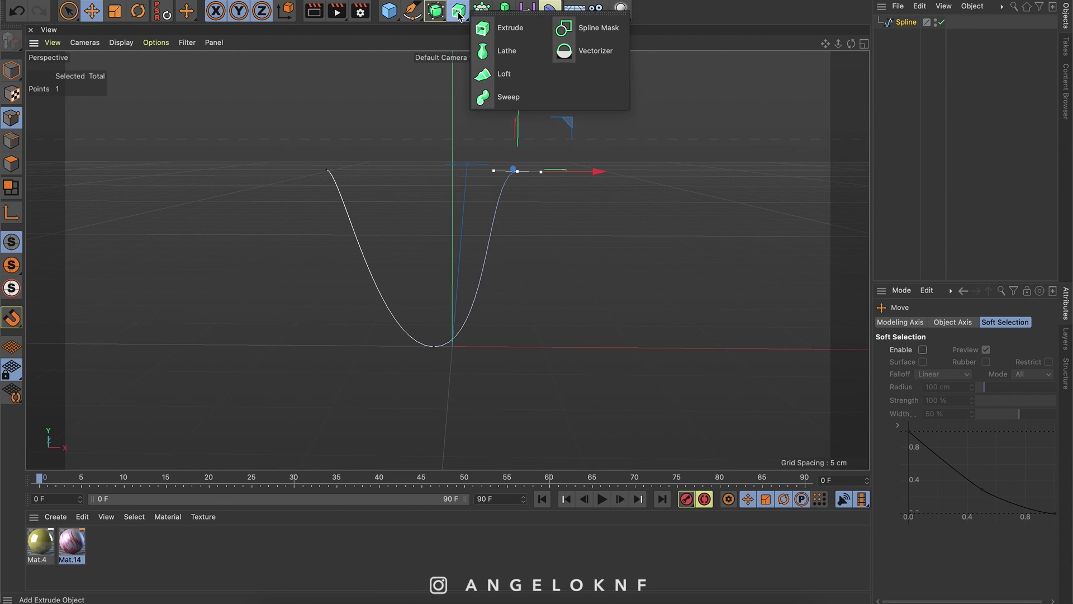
pyautogui.click(508, 97)
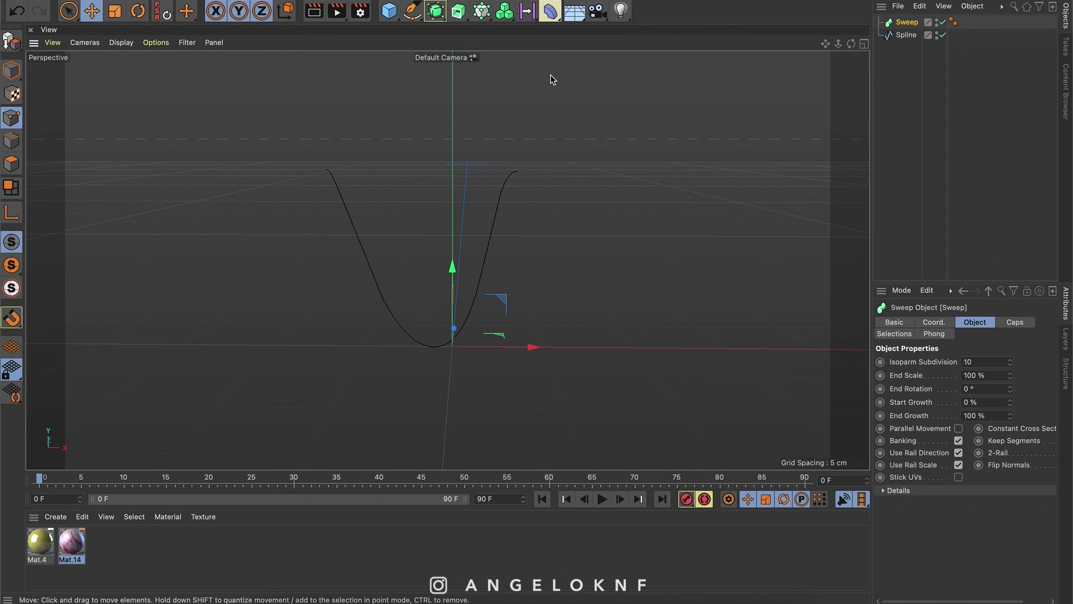
pyautogui.click(411, 11)
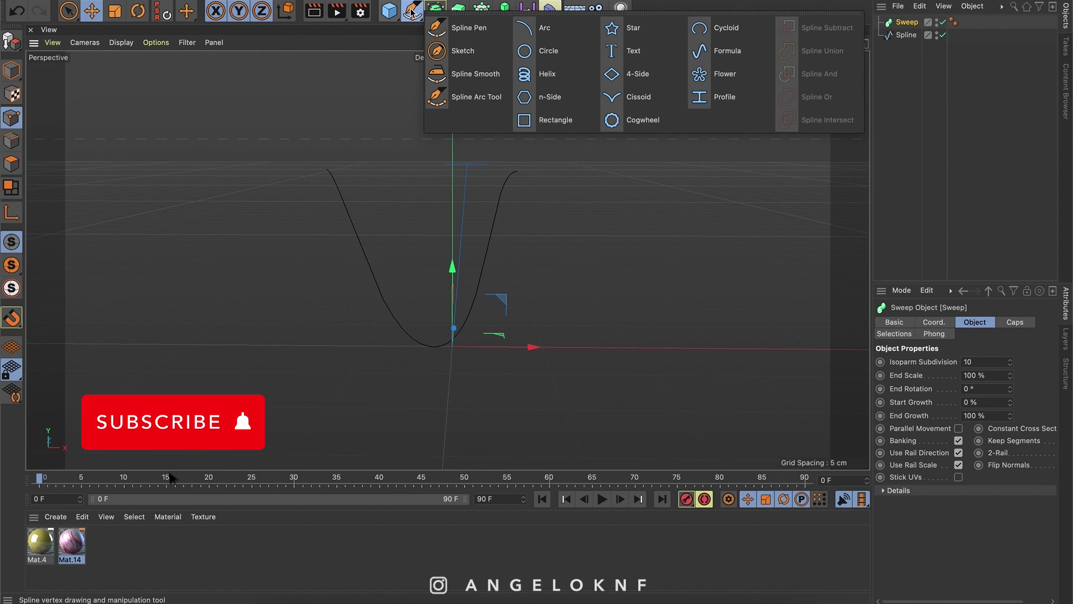
pyautogui.click(548, 51)
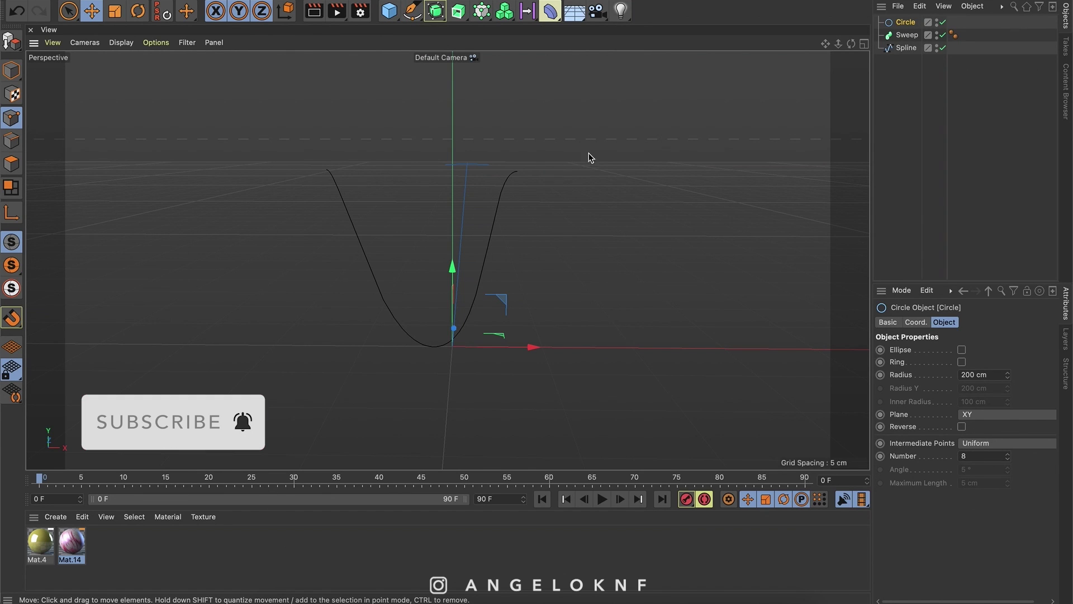
pyautogui.moveTo(906, 22); pyautogui.dragTo(912, 42)
pyautogui.click(904, 22)
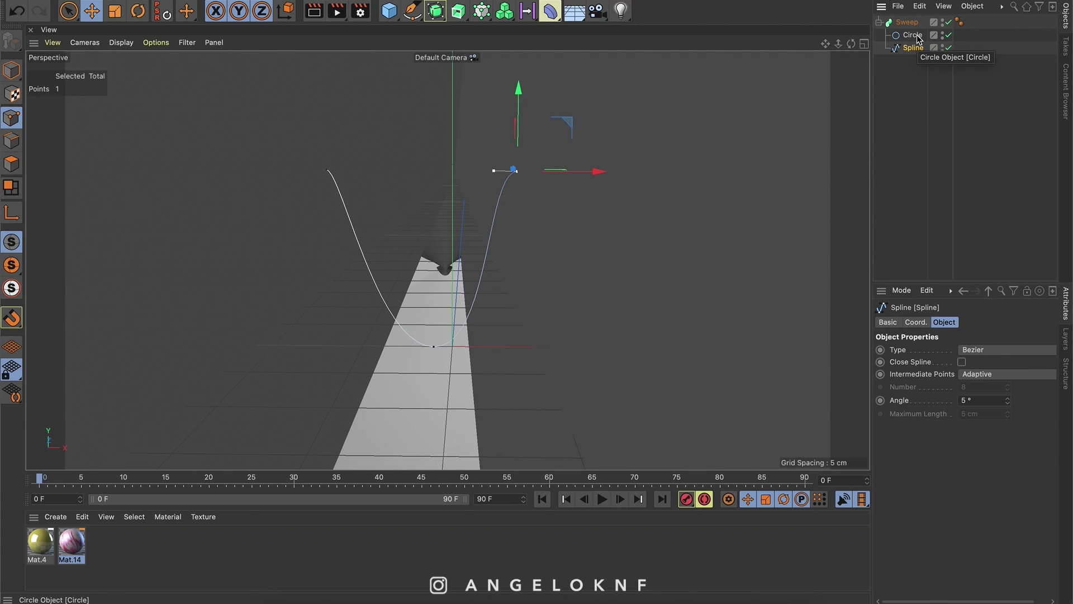
# Set the Circle profile's radius to 1.5 cm
pyautogui.click(915, 35)
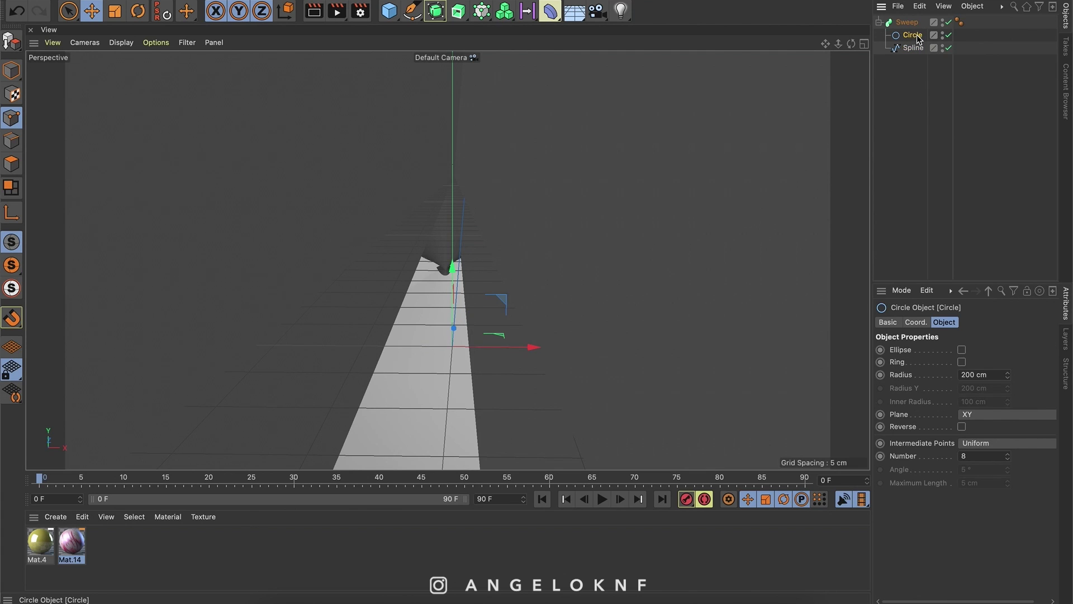
pyautogui.doubleClick(975, 375)
pyautogui.write('1.')
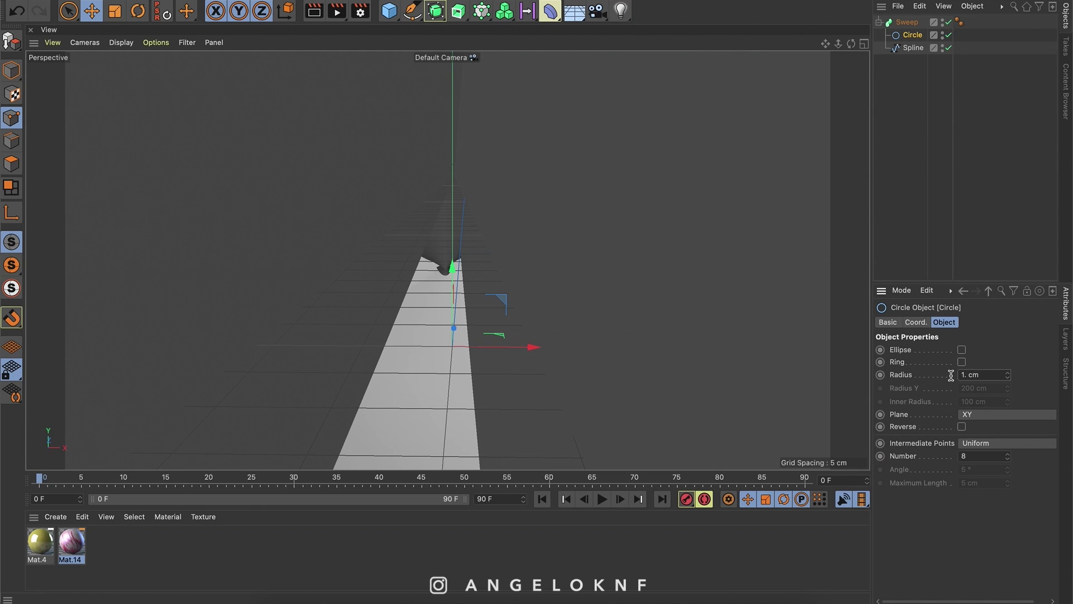
pyautogui.write('5')
pyautogui.press('Return')
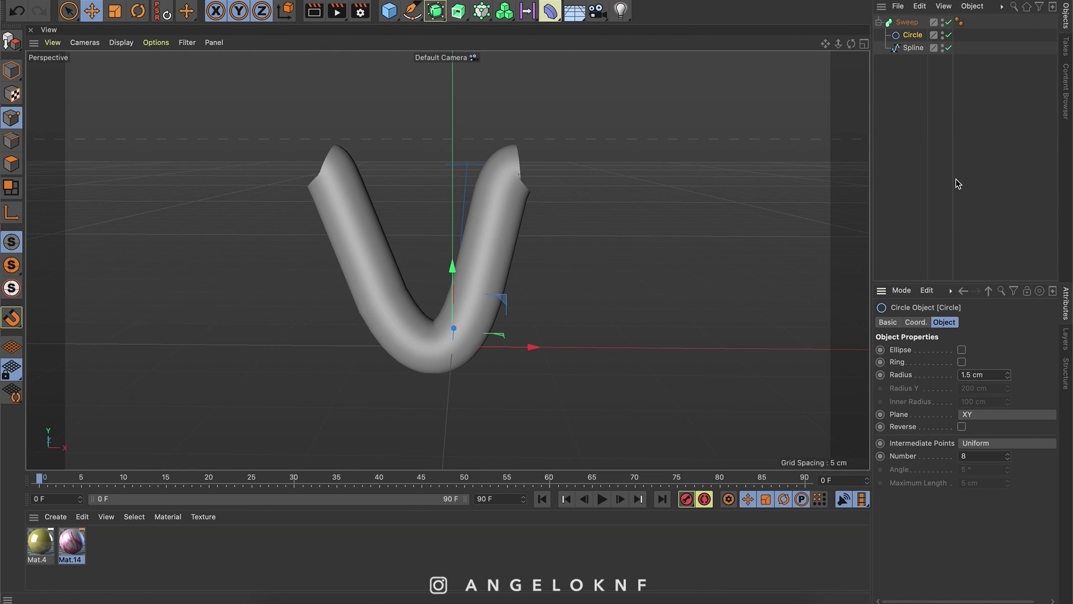
# In the Sweep's Caps, round the ends with a ~20 cm bevel and more segments
pyautogui.click(912, 24)
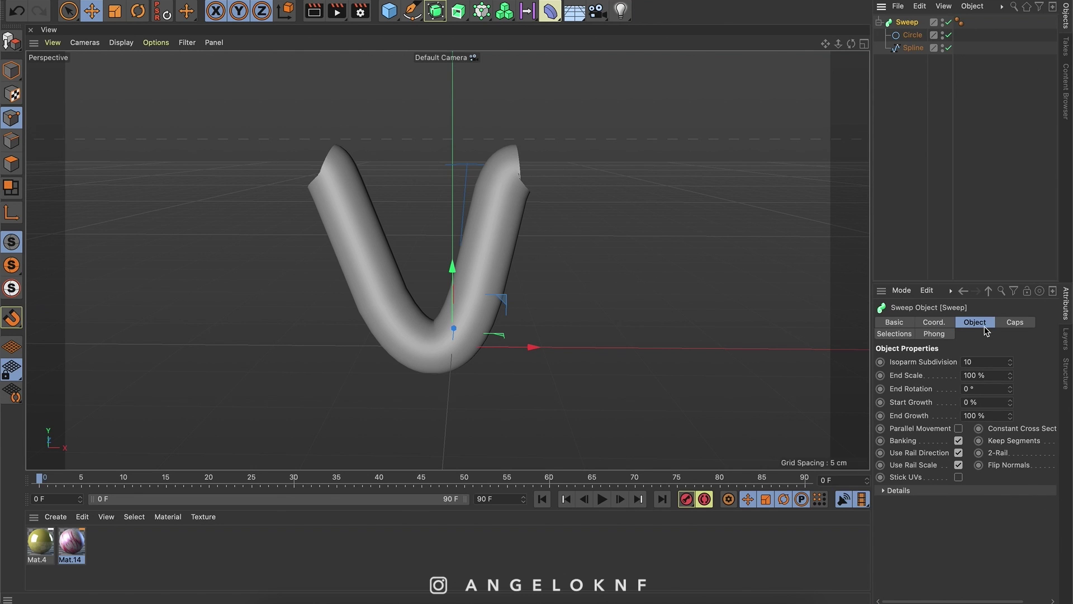
pyautogui.click(1021, 323)
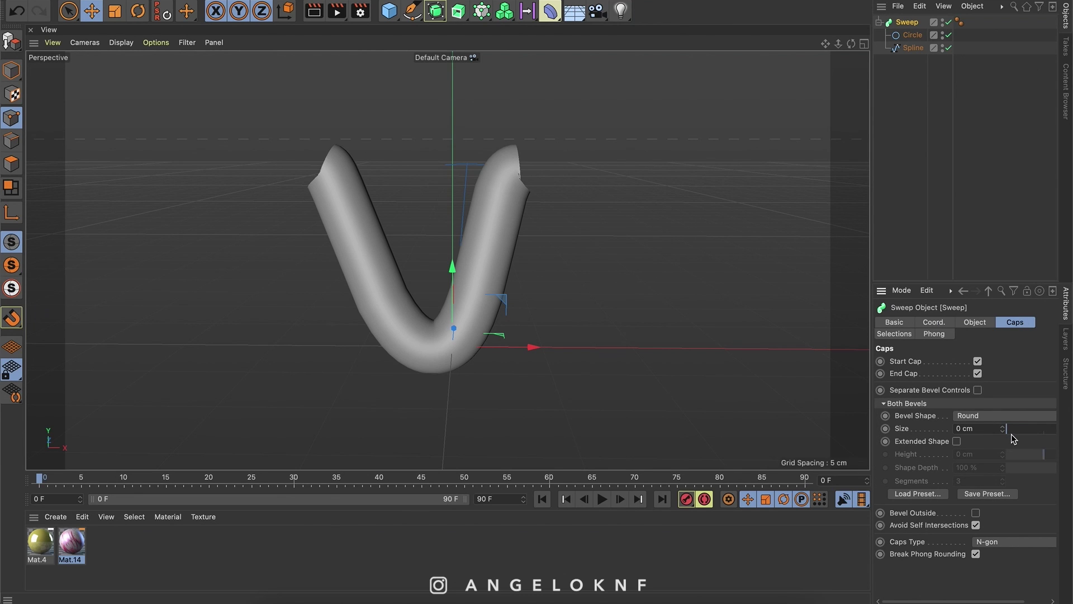
pyautogui.moveTo(1012, 431); pyautogui.dragTo(1022, 434)
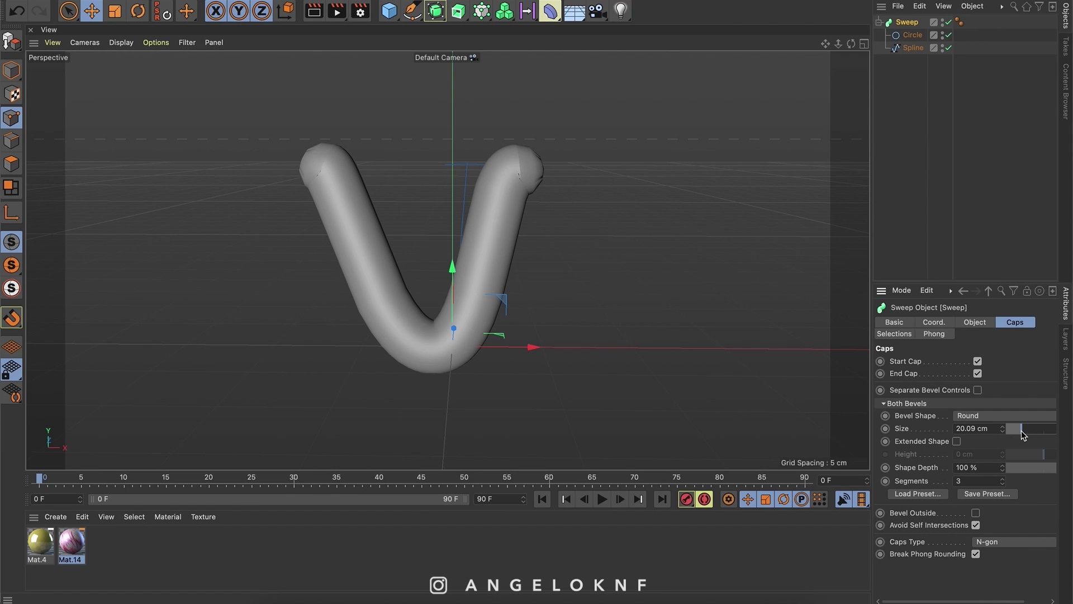
pyautogui.click(1003, 479)
pyautogui.click(1004, 478)
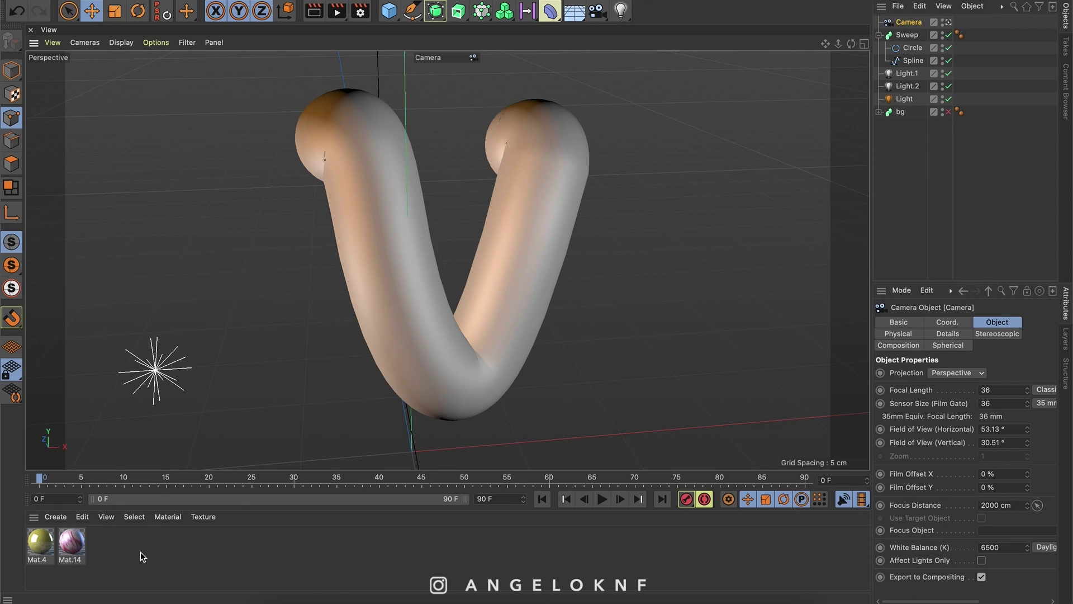
# Create default material 'Mat', open it in the Material Editor beside the tube, and show its Color channel
pyautogui.click(62, 521)
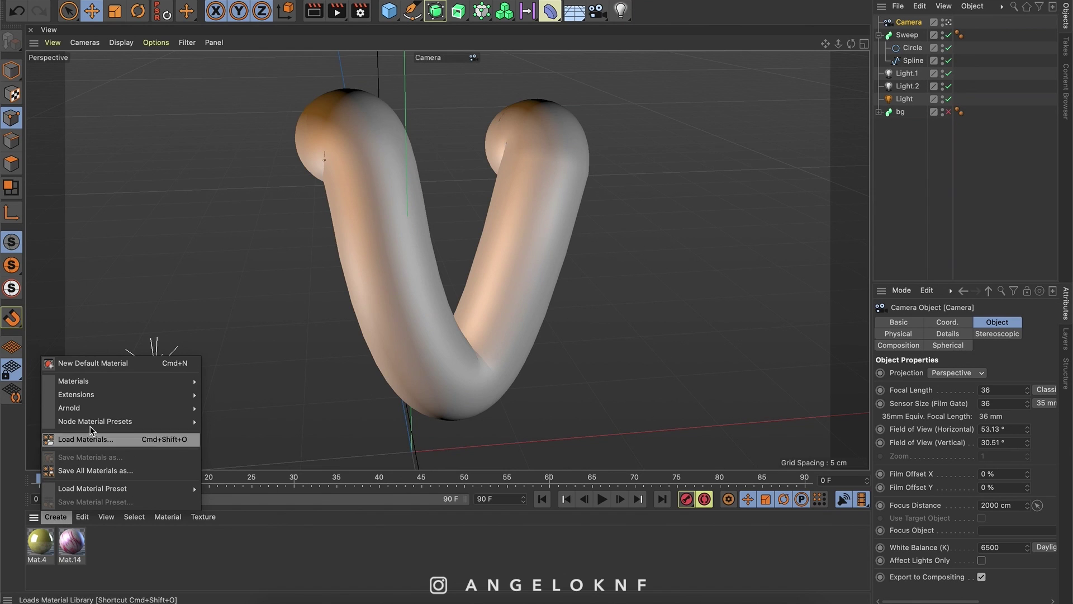
pyautogui.click(115, 365)
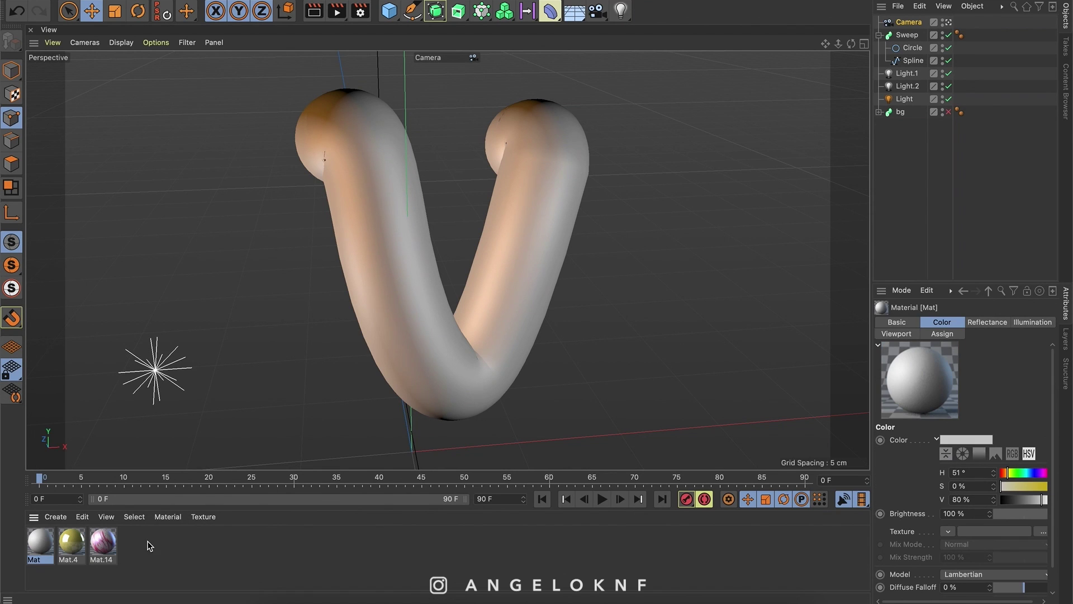
pyautogui.doubleClick(41, 543)
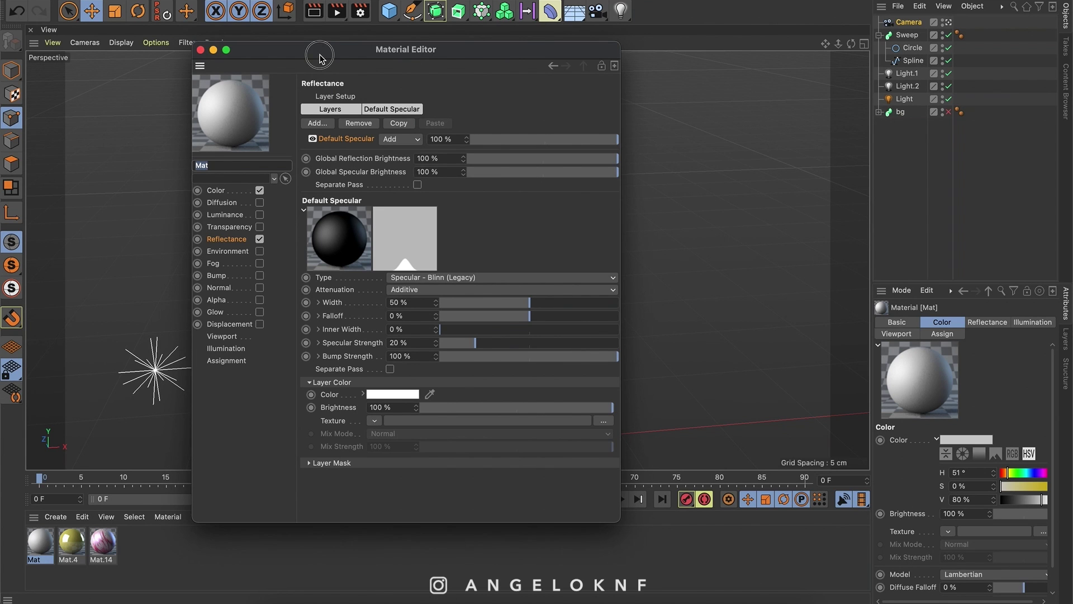
pyautogui.moveTo(321, 50); pyautogui.dragTo(590, 58)
pyautogui.keyDown('alt'); pyautogui.moveTo(367, 198); pyautogui.dragTo(369, 195); pyautogui.keyUp('alt')
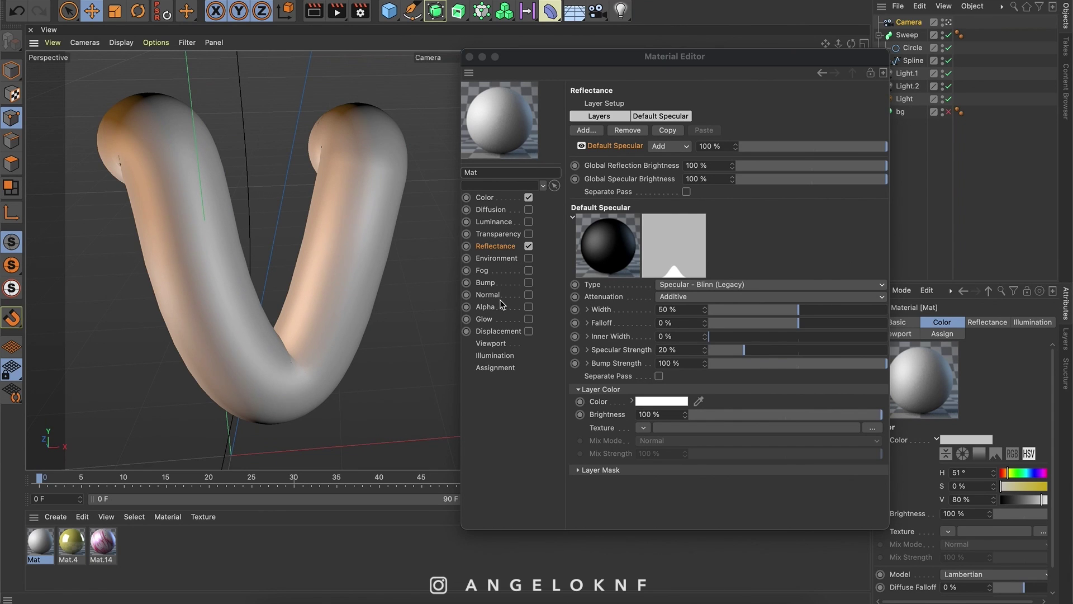
pyautogui.click(485, 199)
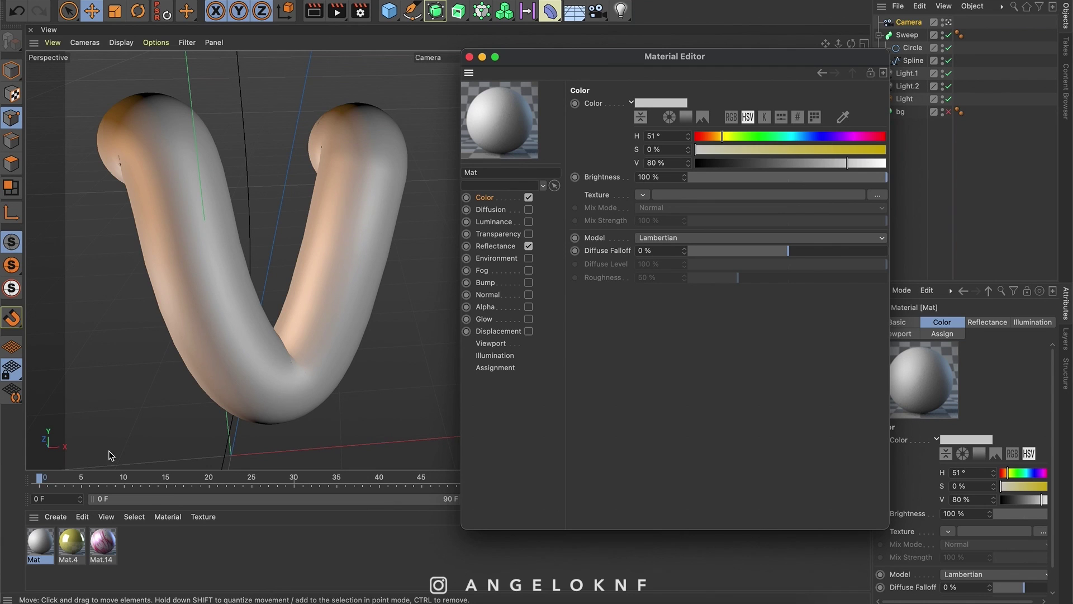
# Apply Mat to the V tube and make it yellow with H 56° and S 61%
pyautogui.moveTo(40, 542); pyautogui.dragTo(217, 343)
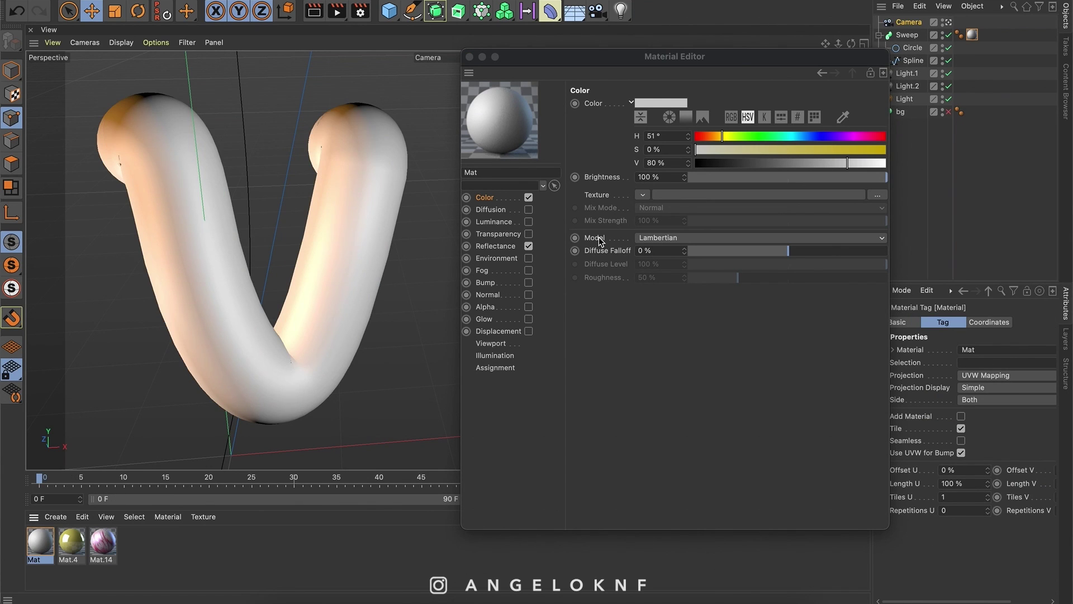
pyautogui.click(725, 136)
pyautogui.moveTo(761, 150); pyautogui.dragTo(812, 150)
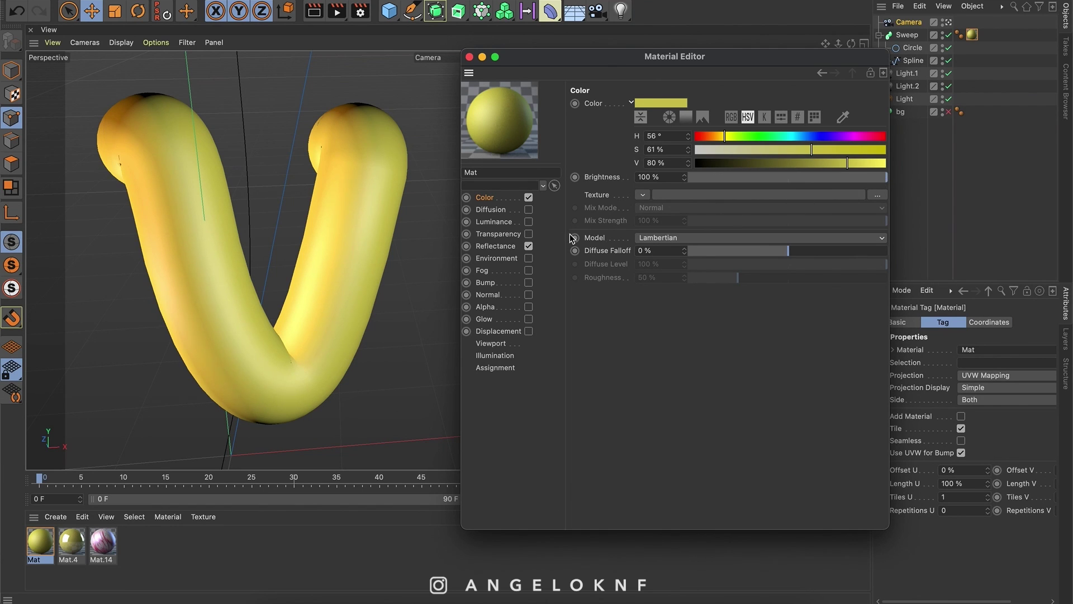
pyautogui.click(507, 247)
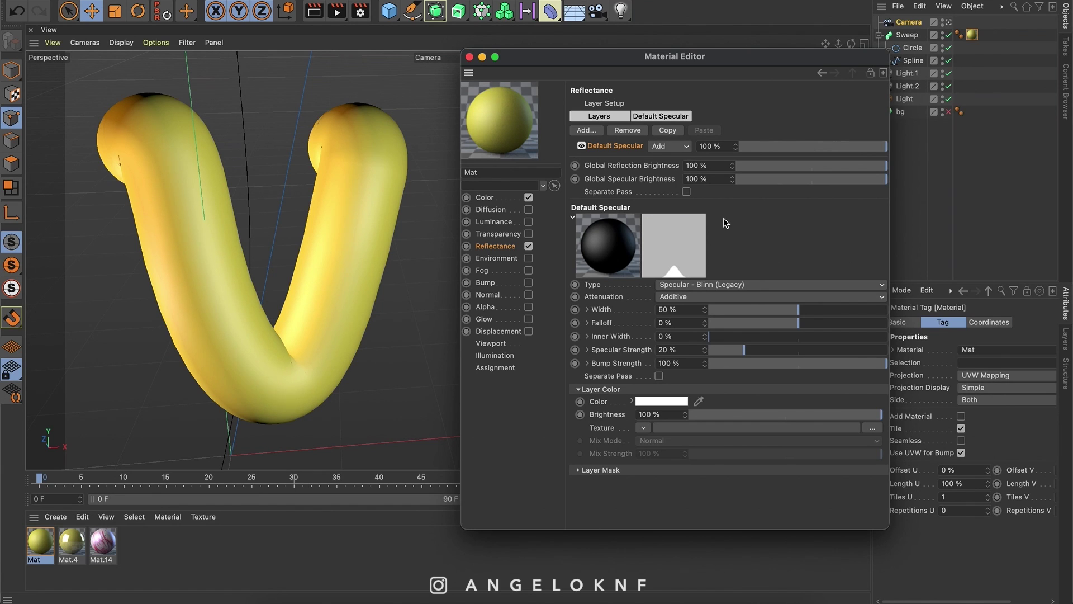
# Set the reflectance layer type to Reflection (Legacy) and enable Transparency
pyautogui.click(790, 286)
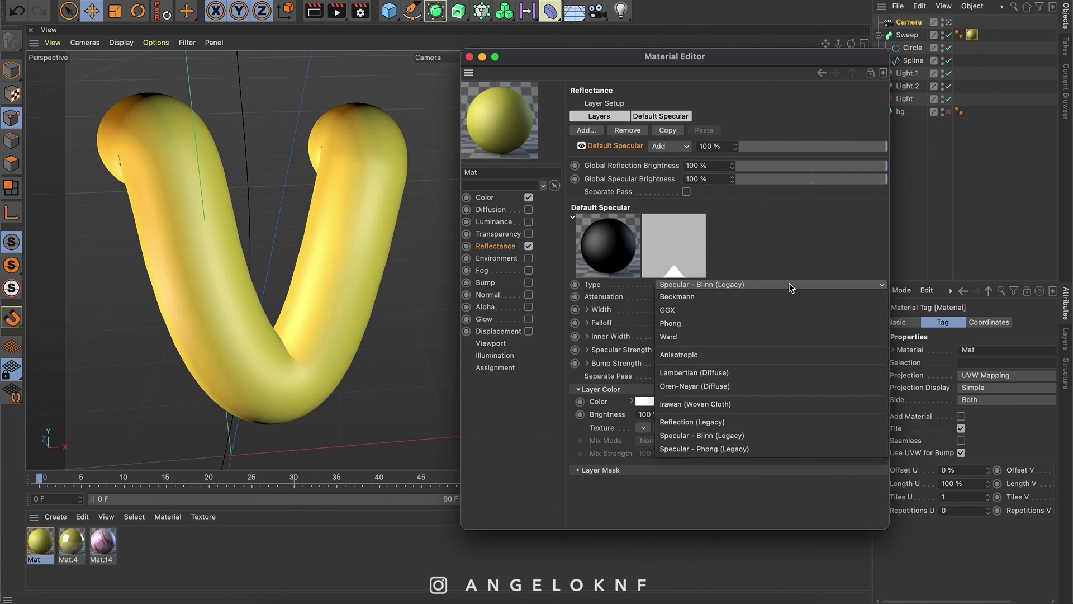
pyautogui.click(729, 424)
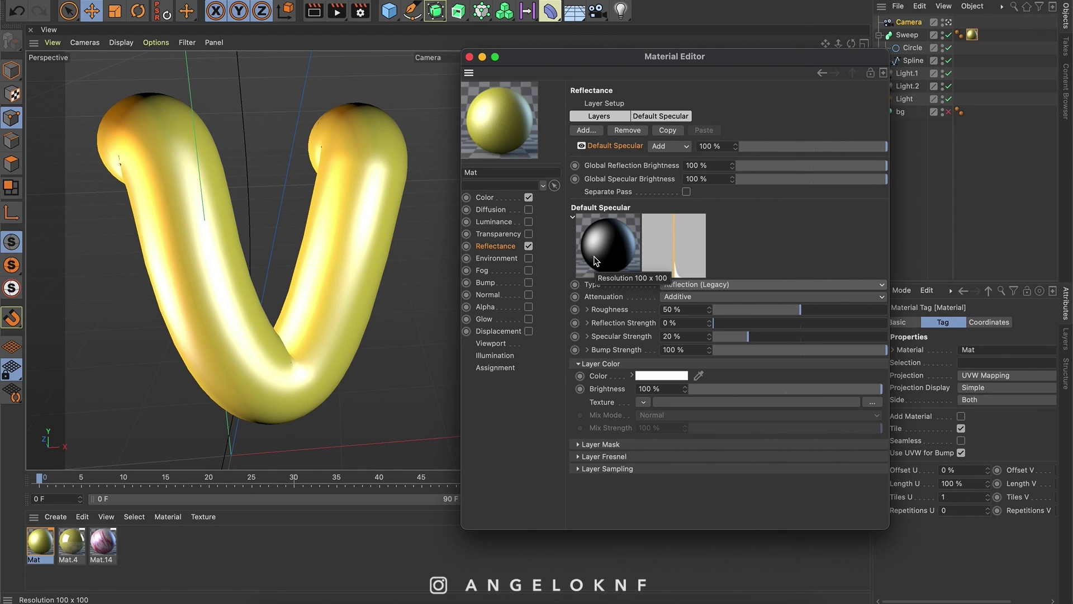
pyautogui.click(529, 233)
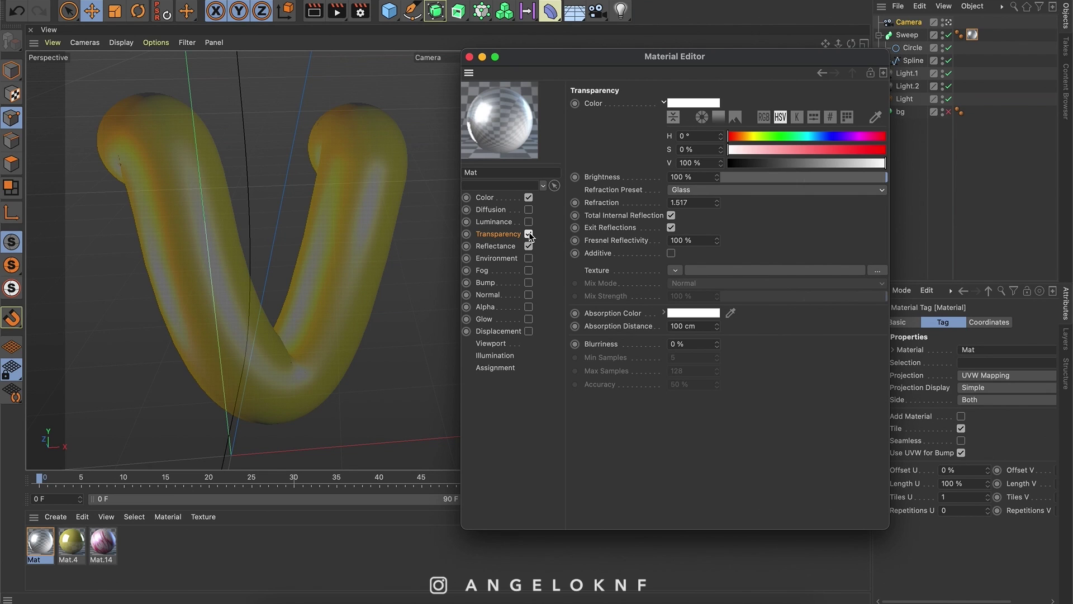
# Turn Transparency off and try Luminance and Glow, leaving both disabled
pyautogui.click(529, 233)
pyautogui.click(530, 222)
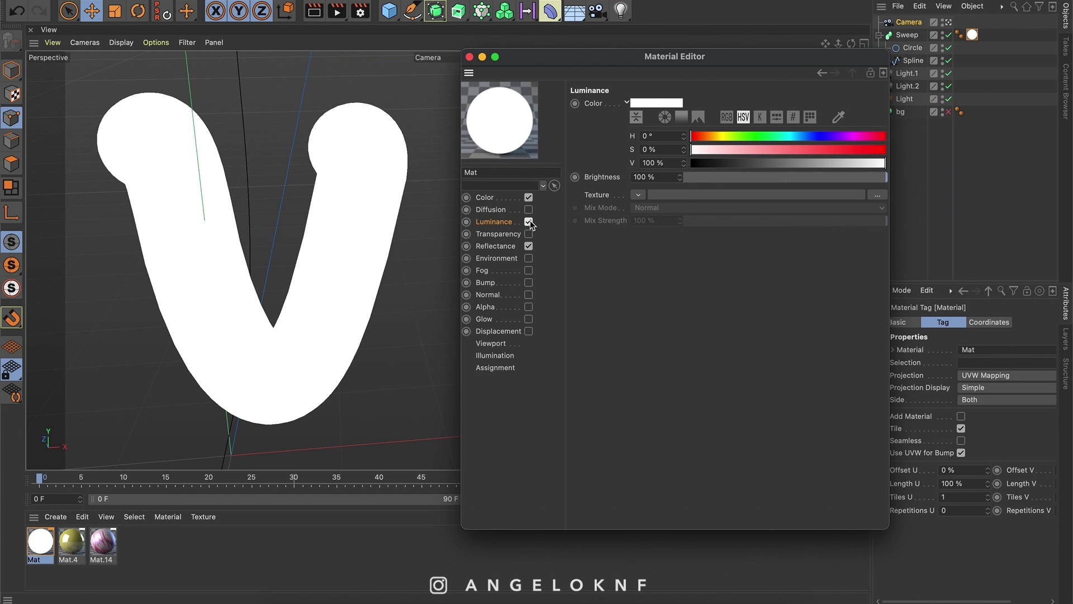
pyautogui.click(529, 222)
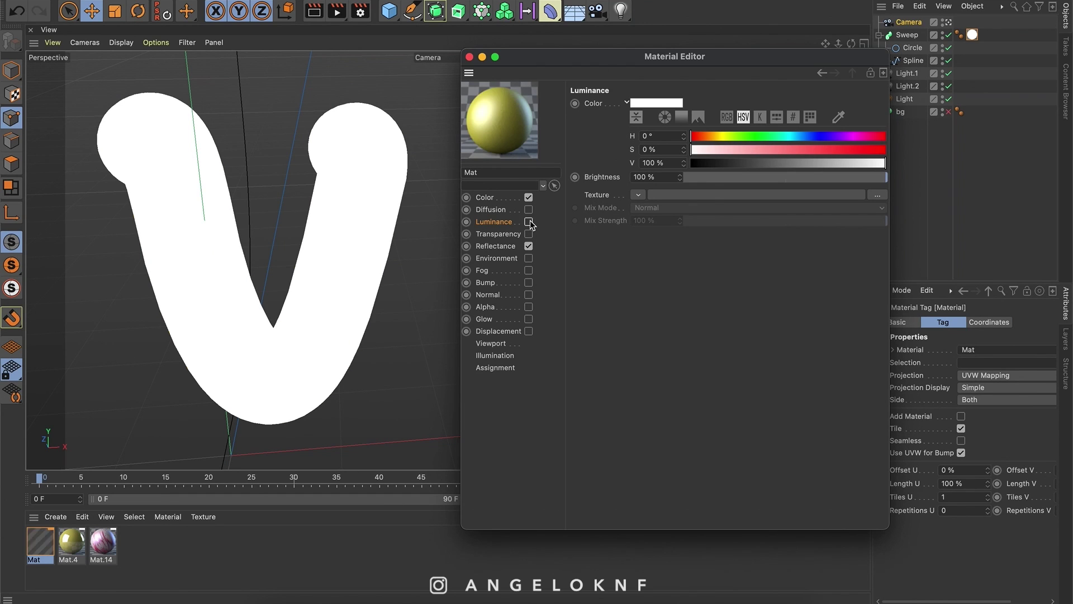
pyautogui.click(528, 320)
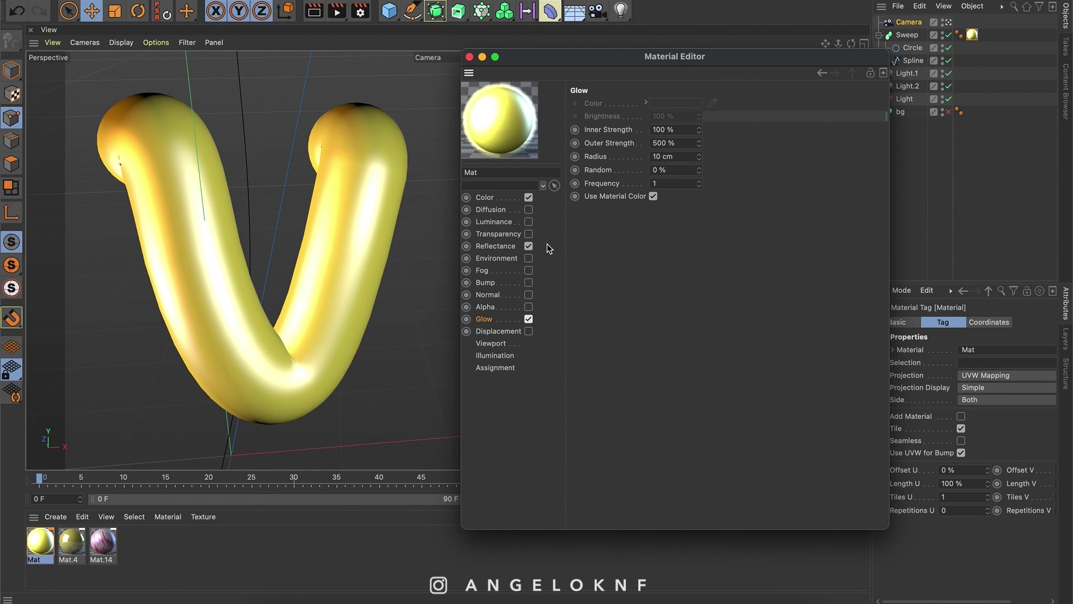
pyautogui.press('super+z')
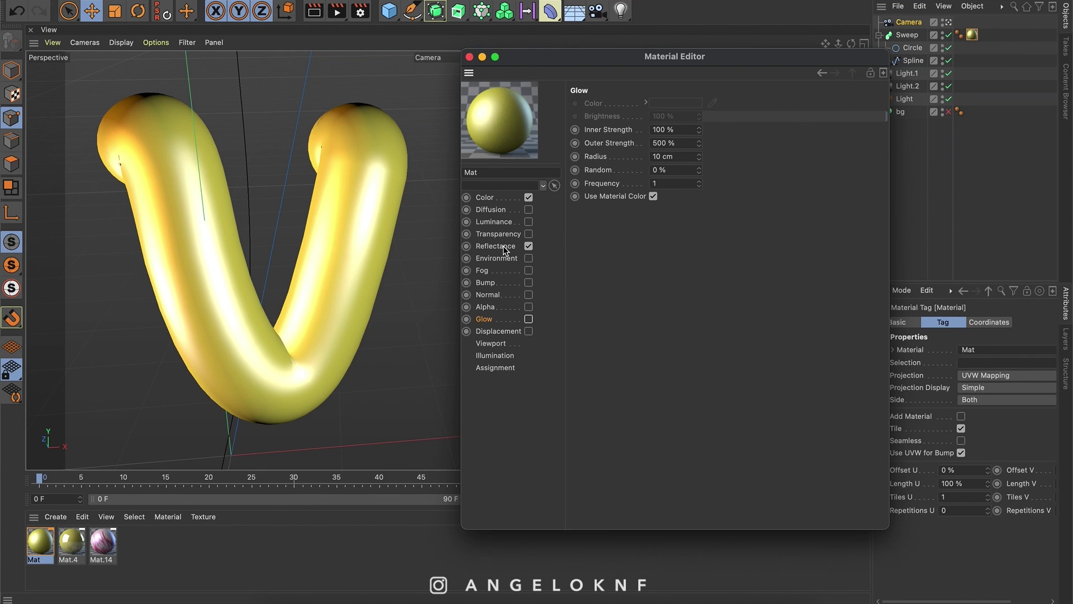
# Nudge the reflection strength up in Reflectance and check it with a preview render
pyautogui.click(528, 246)
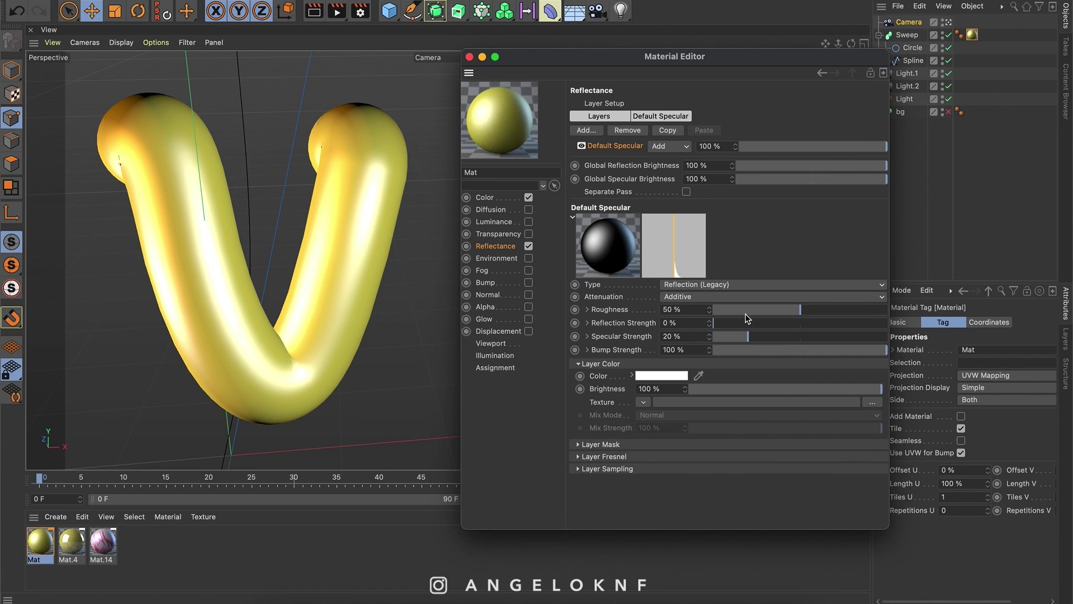
pyautogui.moveTo(740, 322)
pyautogui.mouseDown()
pyautogui.moveTo(729, 324)
pyautogui.moveTo(836, 323)
pyautogui.moveTo(732, 323)
pyautogui.mouseUp()
pyautogui.click(315, 10)
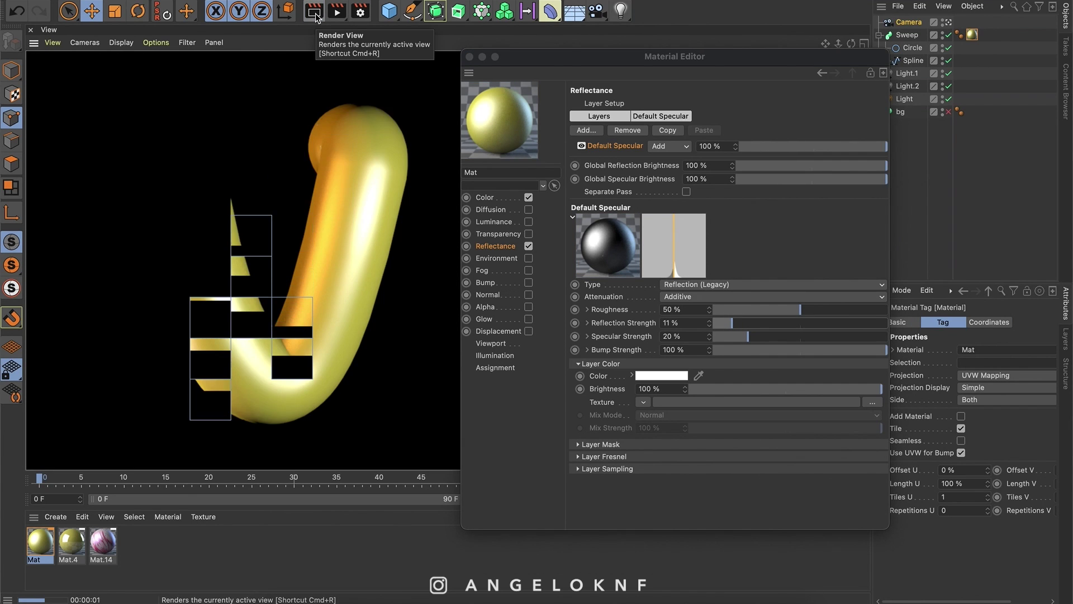
pyautogui.click(393, 88)
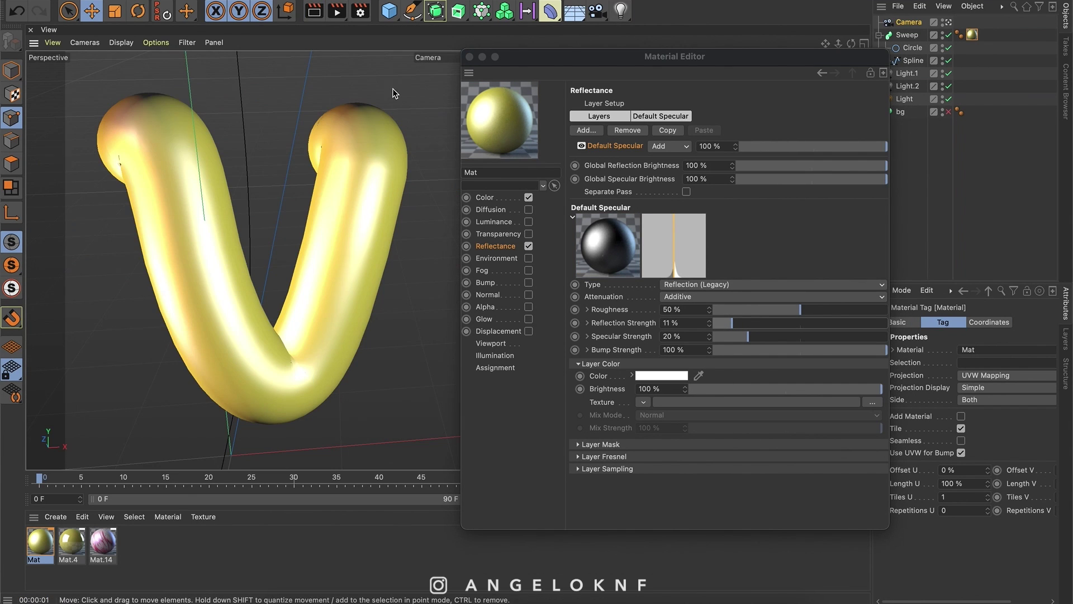
# Set roughness to 9%, reflection strength to 29% and layer brightness to 91%, previewing with renders
pyautogui.click(729, 310)
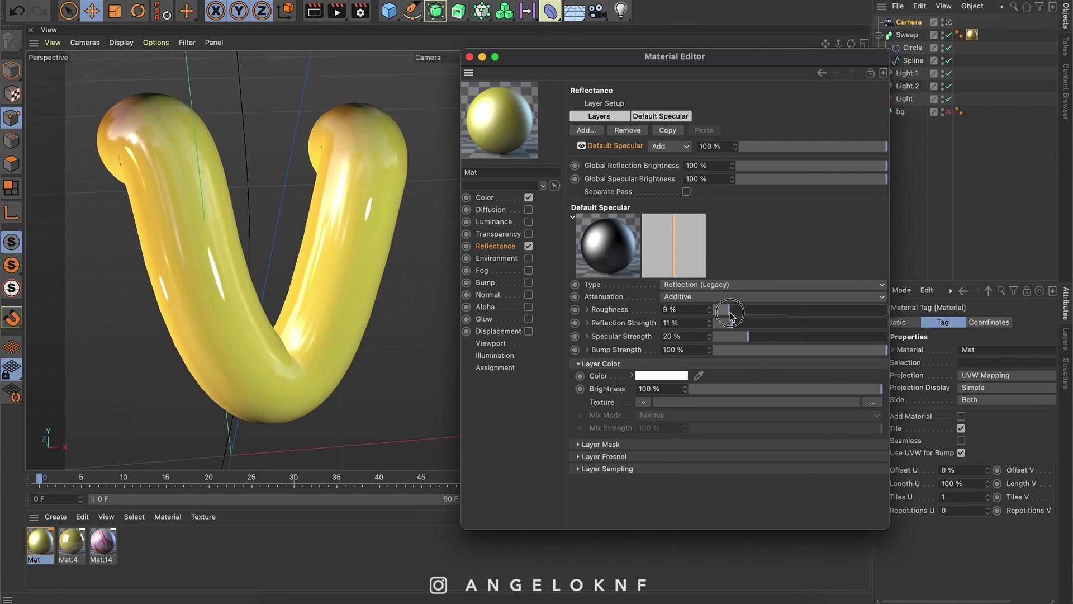
pyautogui.click(314, 11)
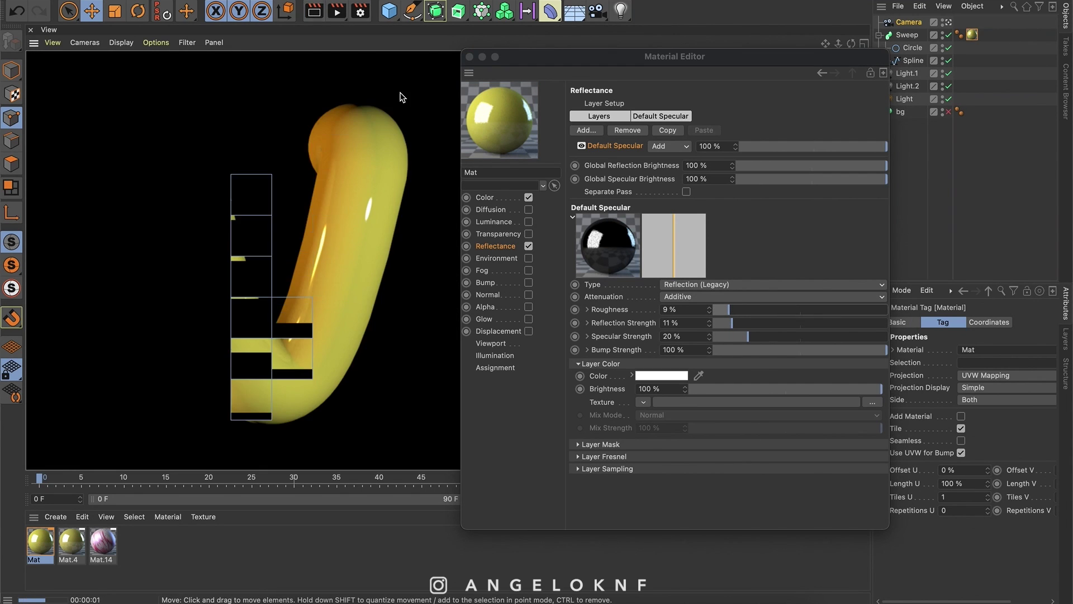
pyautogui.click(752, 336)
pyautogui.moveTo(750, 326); pyautogui.dragTo(866, 349)
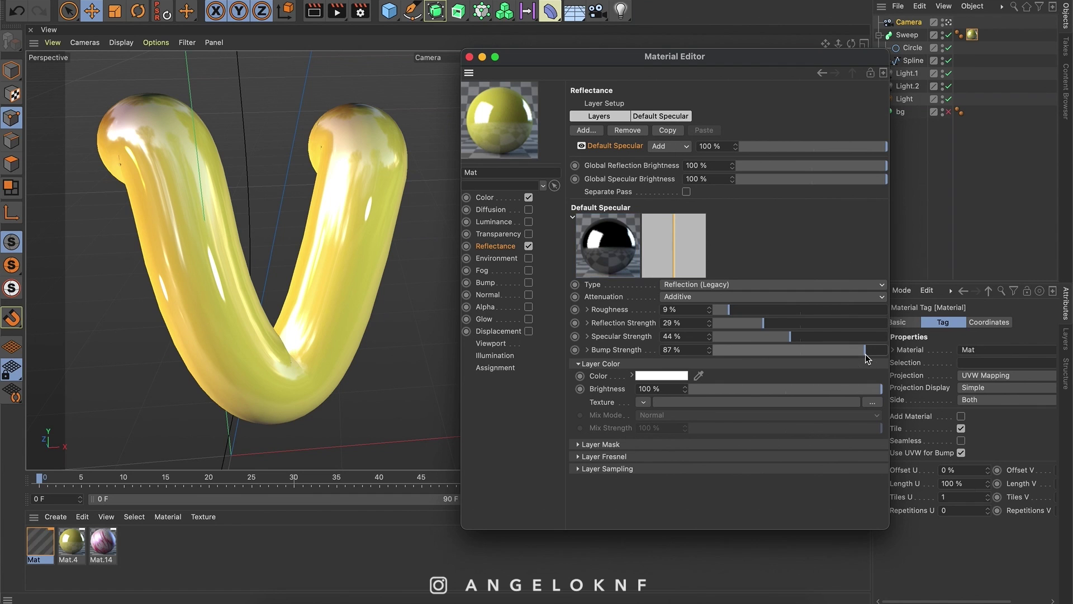
pyautogui.moveTo(857, 389)
pyautogui.mouseDown()
pyautogui.moveTo(781, 389)
pyautogui.moveTo(866, 389)
pyautogui.mouseUp()
pyautogui.click(314, 11)
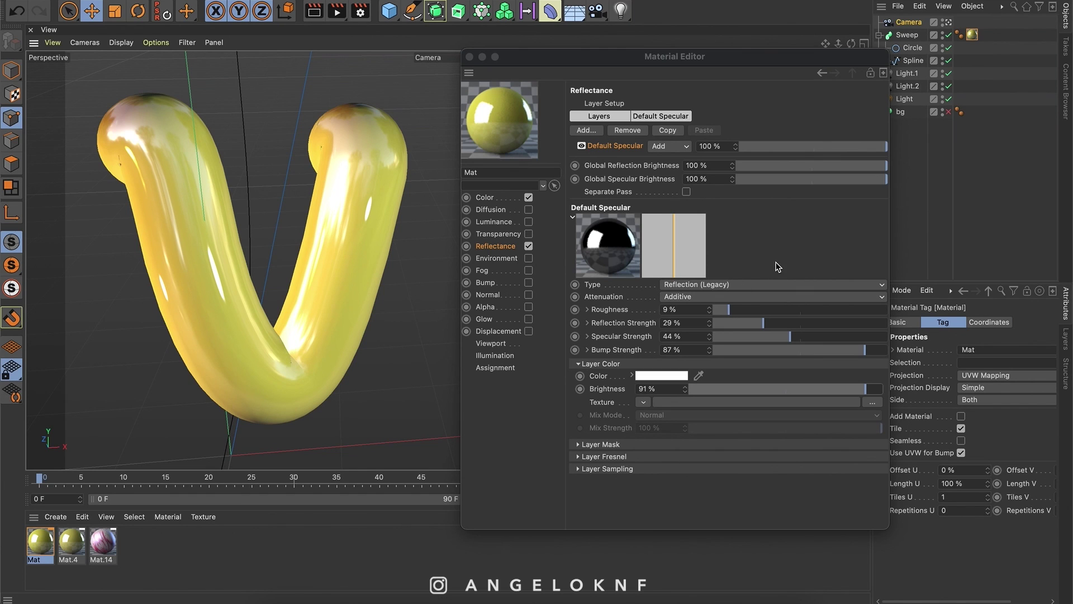
# Rename the material to 'yellow shine material' and close the Material Editor
pyautogui.doubleClick(506, 174)
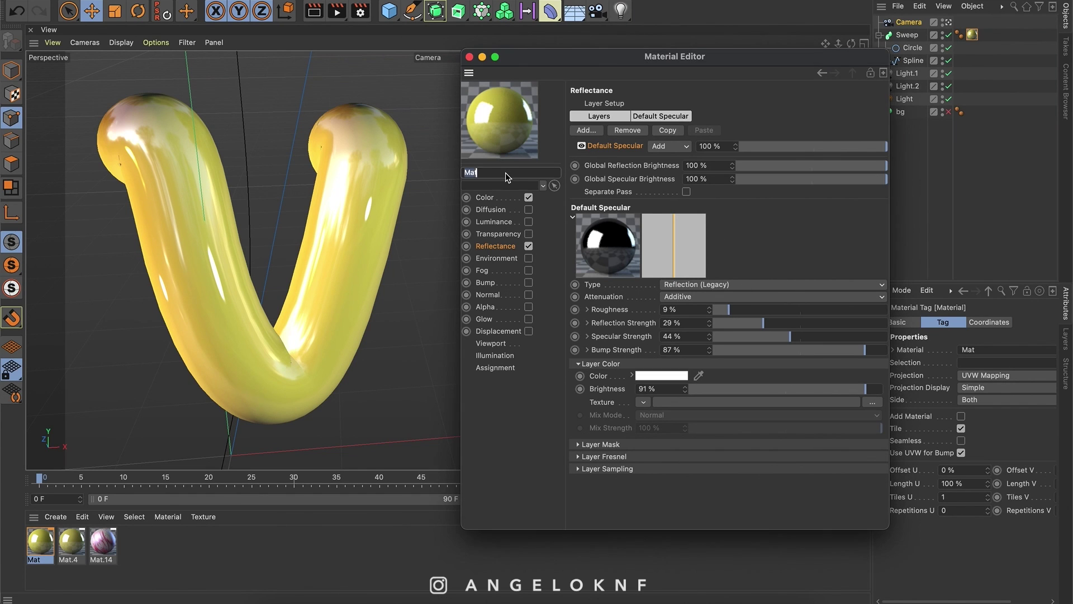
pyautogui.write('yellow shine material')
pyautogui.press('Return')
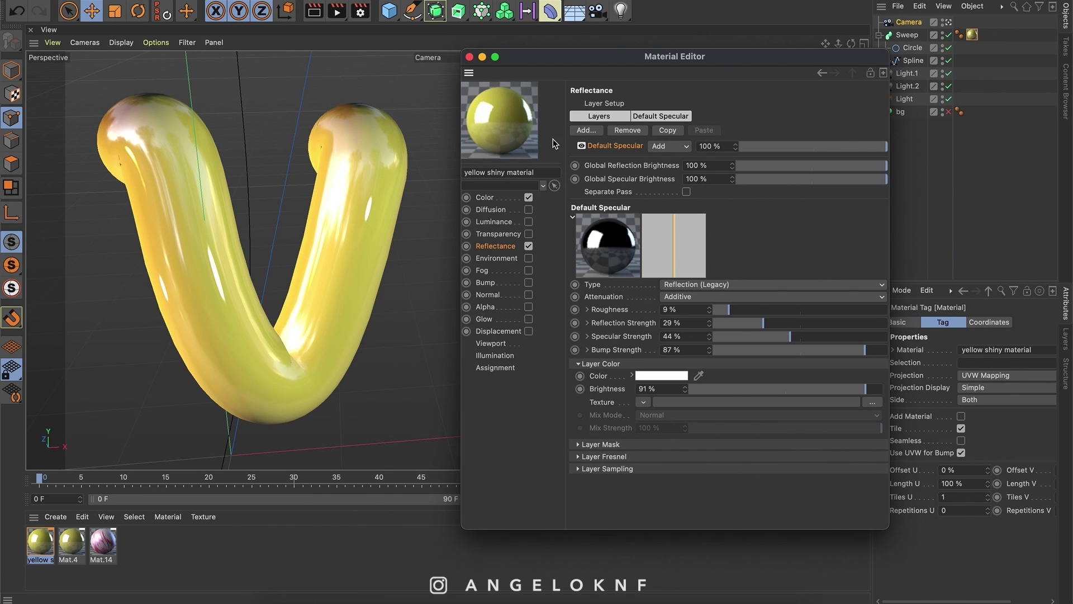
pyautogui.click(470, 57)
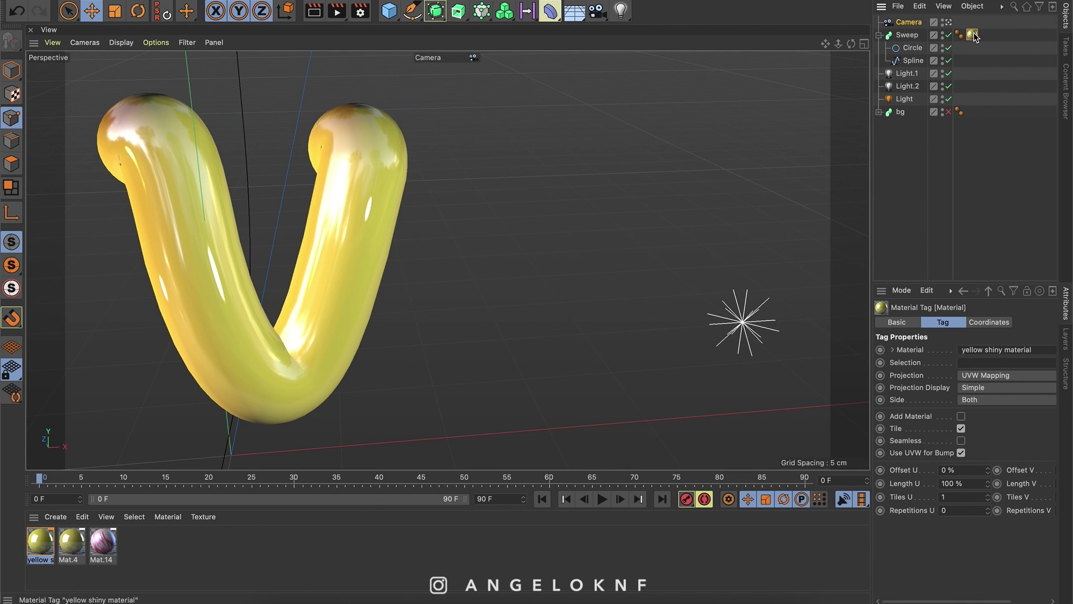
# Delete the Sweep's material tag and drag the yellow material back onto the Sweep
pyautogui.press('Delete')
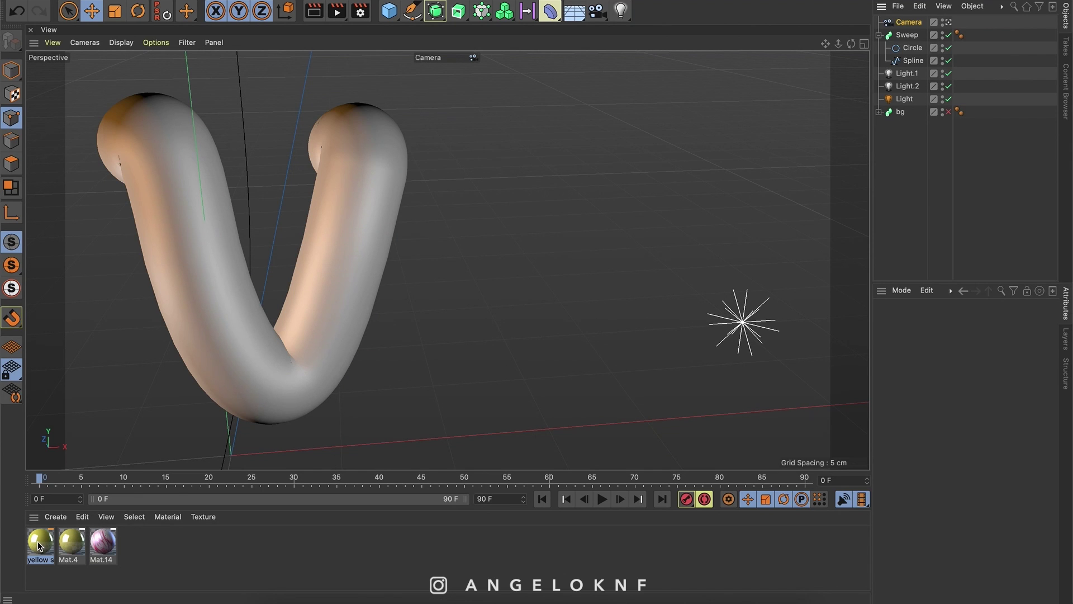
pyautogui.moveTo(38, 541); pyautogui.dragTo(303, 311)
pyautogui.moveTo(467, 211); pyautogui.dragTo(916, 37)
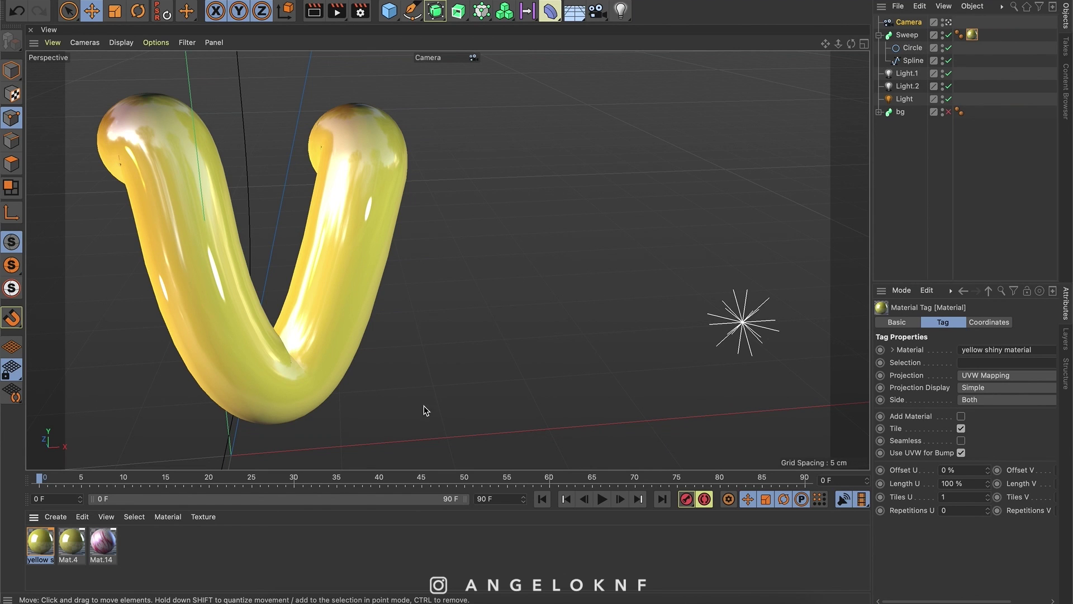
# Create a new empty material and apply it to the Sweep in place of the yellow tag
pyautogui.doubleClick(224, 567)
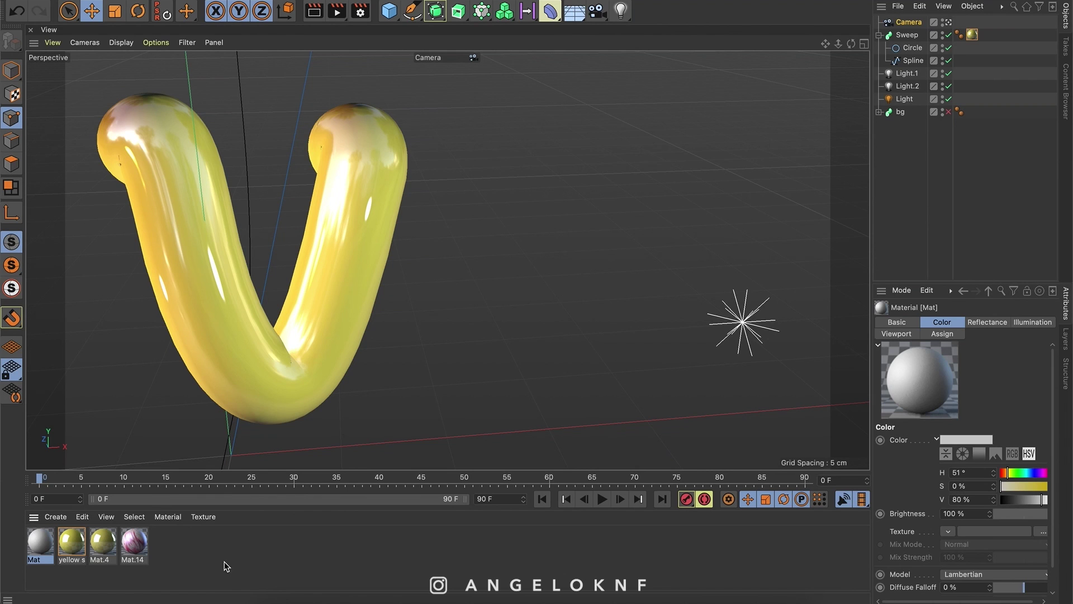
pyautogui.click(973, 35)
pyautogui.press('Delete')
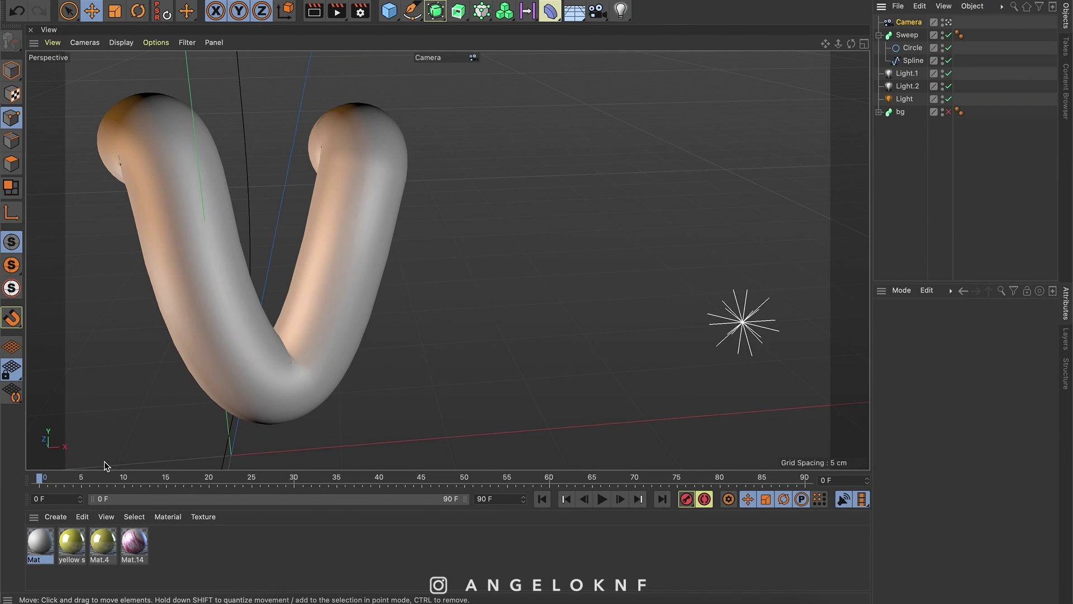
pyautogui.moveTo(44, 547); pyautogui.dragTo(918, 39)
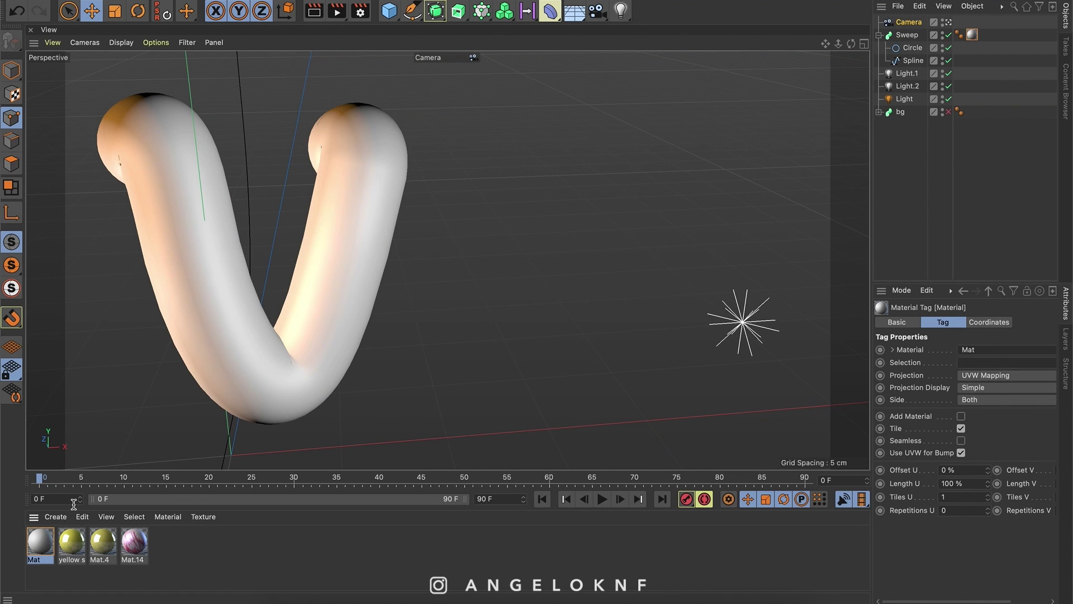
# Name the new material 'Texture material' and show its Color settings
pyautogui.doubleClick(47, 548)
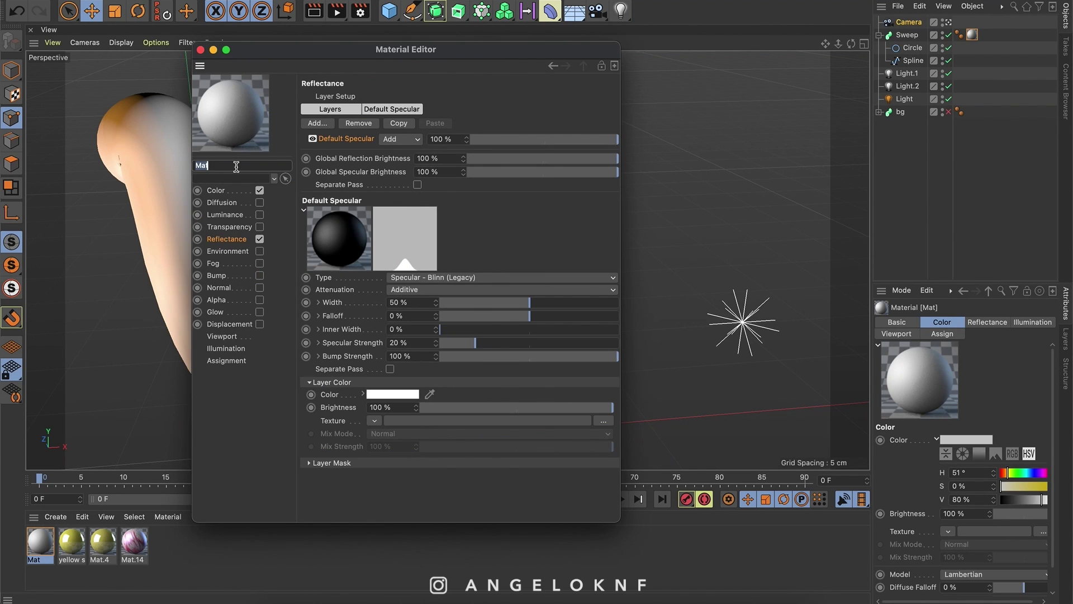
pyautogui.write('Texture material')
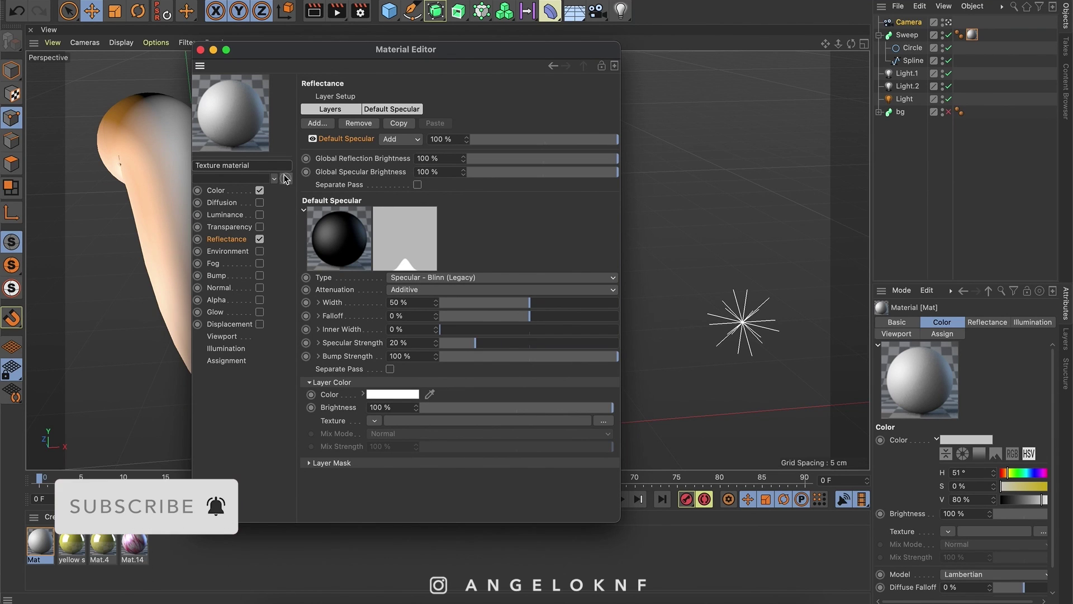
pyautogui.click(216, 192)
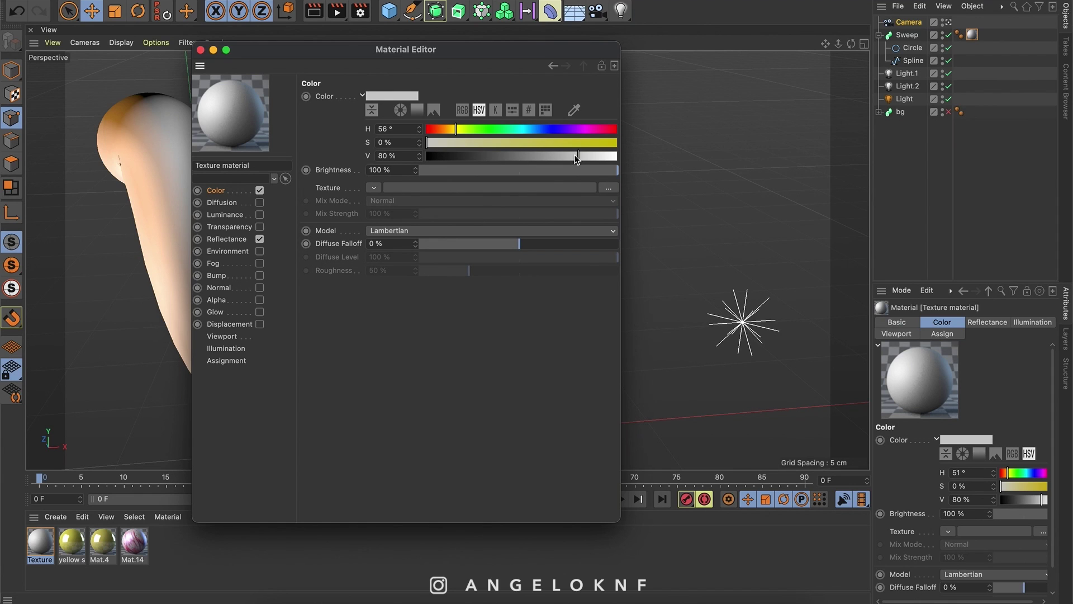
# Load the red-and-white marbled JPG from the Desktop as the Color texture
pyautogui.click(609, 189)
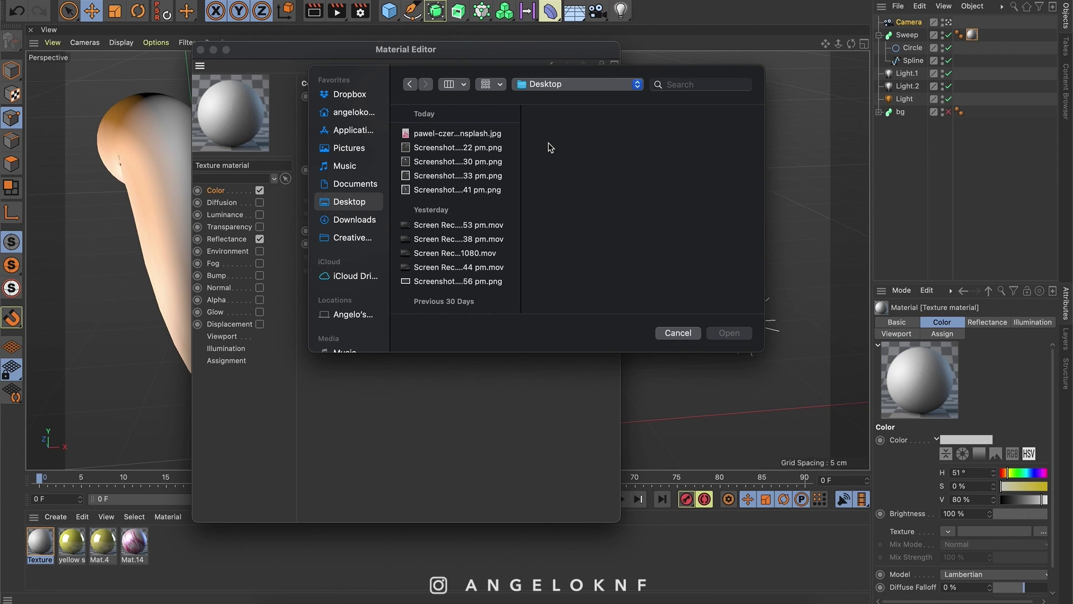
pyautogui.click(458, 134)
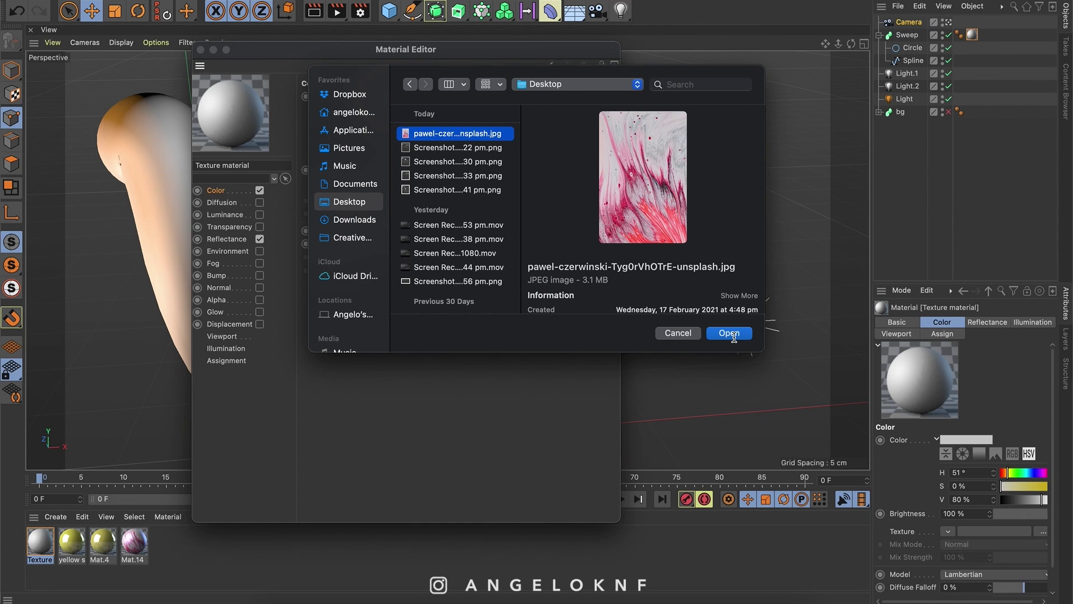
pyautogui.click(730, 334)
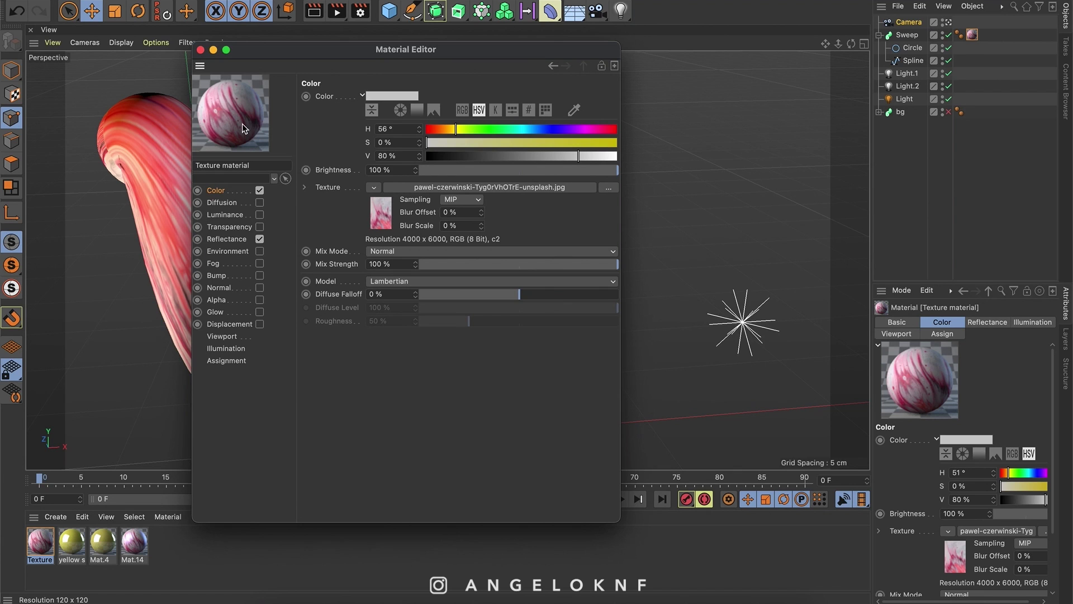
# Move the editor aside and render the view to preview the marbled V tube
pyautogui.moveTo(277, 54); pyautogui.dragTo(554, 53)
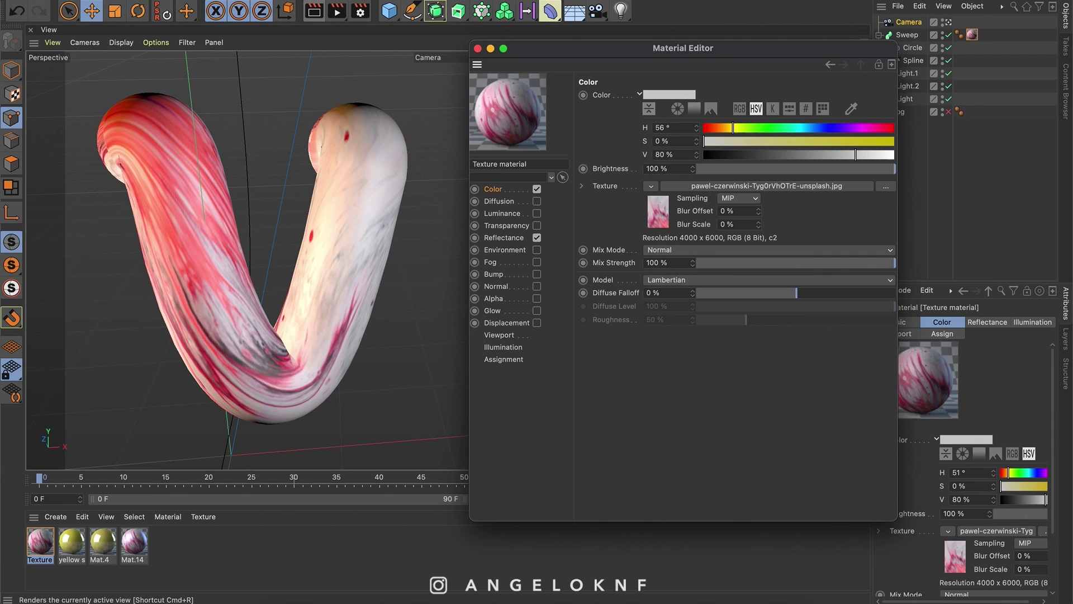
pyautogui.click(316, 12)
pyautogui.click(316, 12)
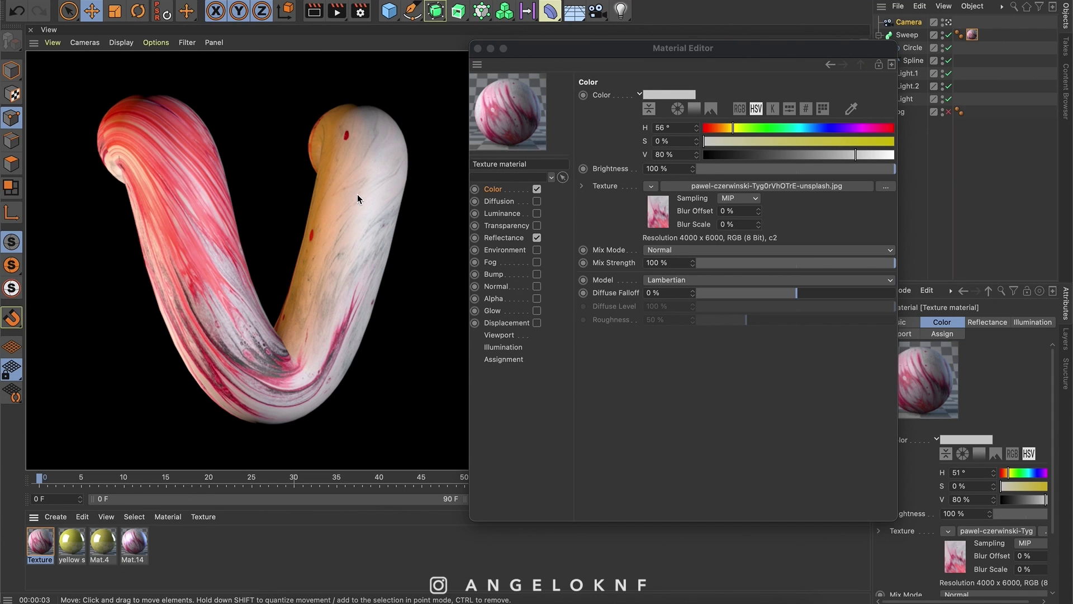
# Set the material's base colour to magenta: hue 302°, saturation 67%
pyautogui.click(497, 190)
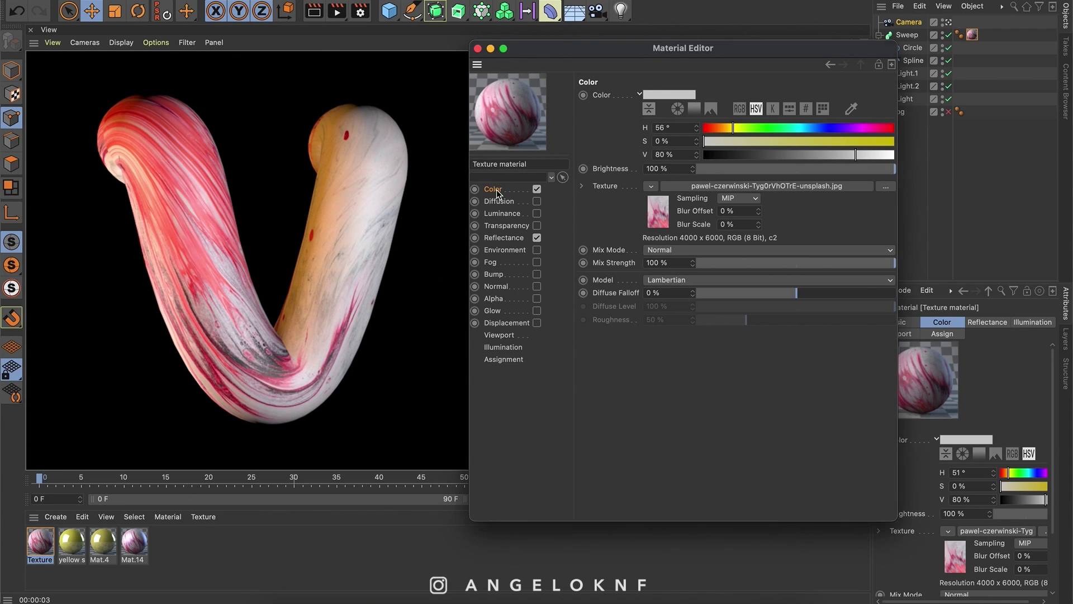
pyautogui.click(582, 239)
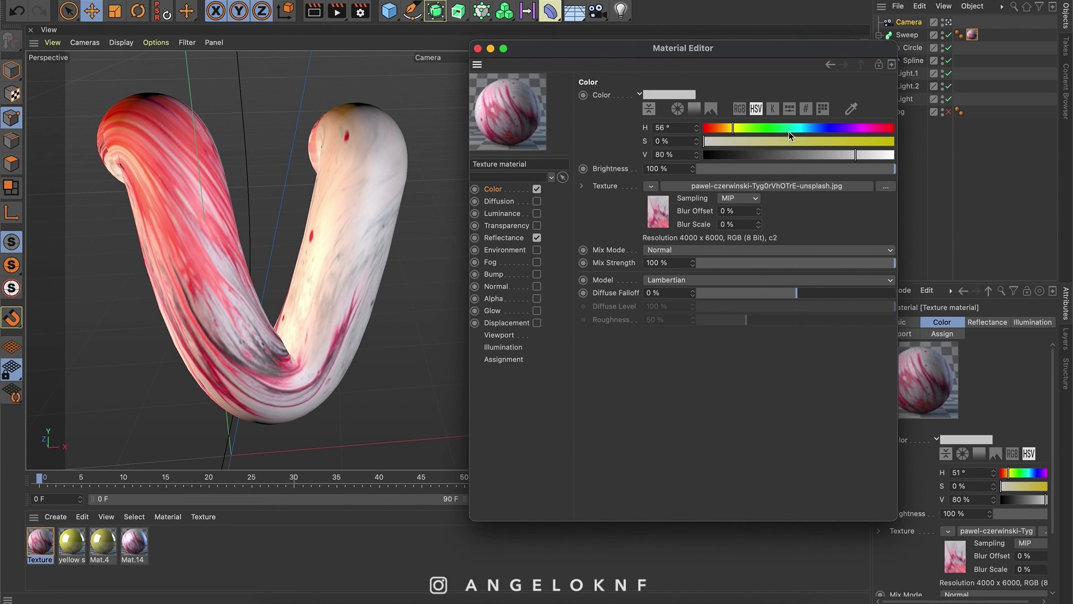
pyautogui.moveTo(790, 132); pyautogui.dragTo(800, 136)
pyautogui.click(863, 128)
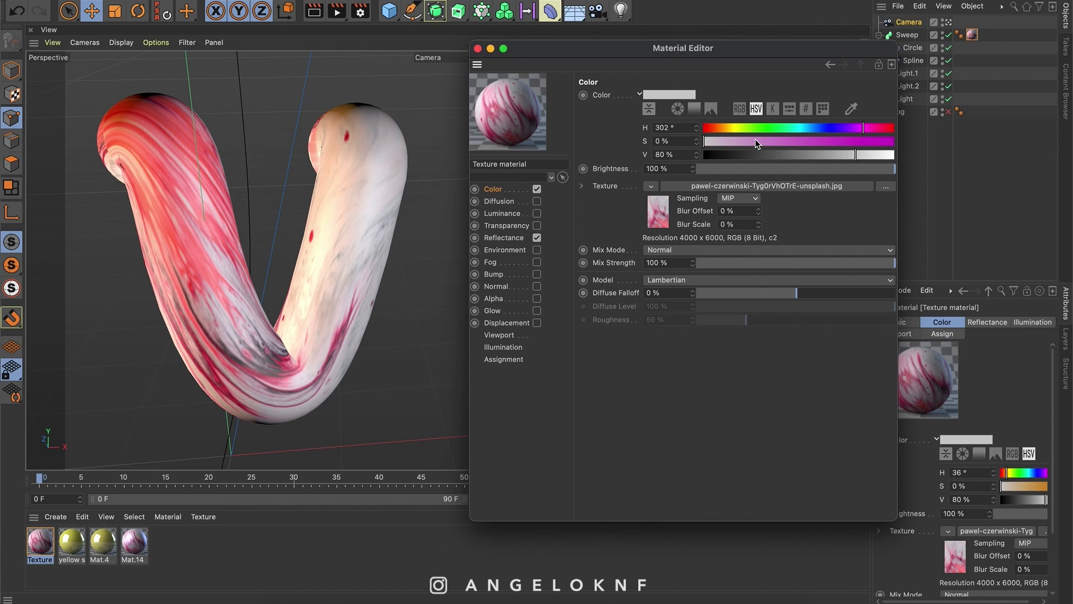
pyautogui.moveTo(756, 142); pyautogui.dragTo(831, 142)
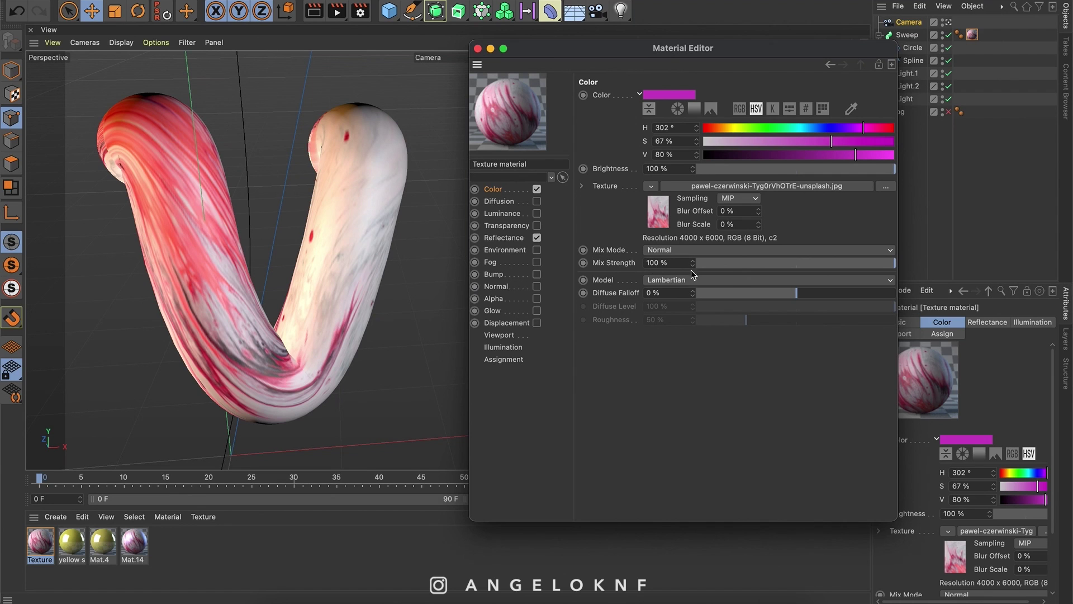
# Test texture Mix Strength values (56%, 62%, 28%) with a render, then restore it to 100%
pyautogui.moveTo(806, 263)
pyautogui.mouseDown()
pyautogui.moveTo(831, 263)
pyautogui.moveTo(794, 266)
pyautogui.moveTo(819, 268)
pyautogui.mouseUp()
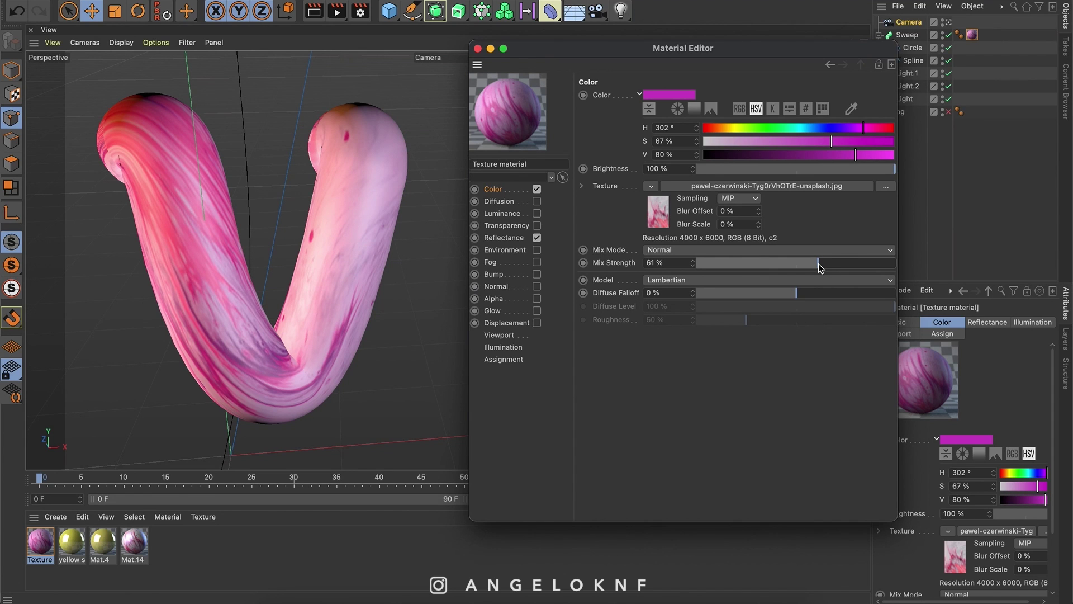
pyautogui.moveTo(819, 265); pyautogui.dragTo(809, 264)
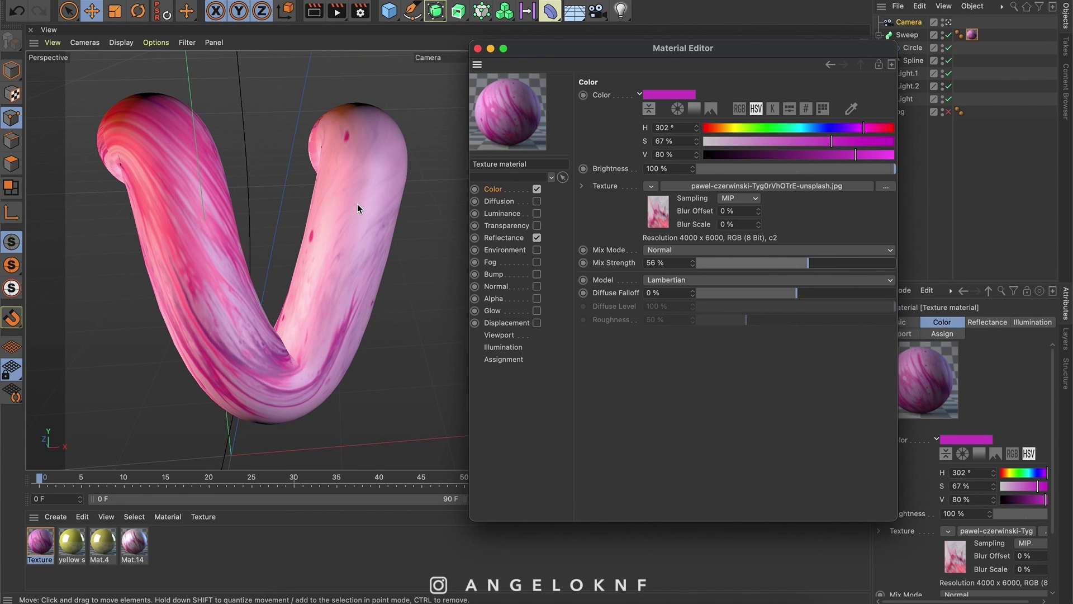
pyautogui.moveTo(795, 264); pyautogui.dragTo(752, 264)
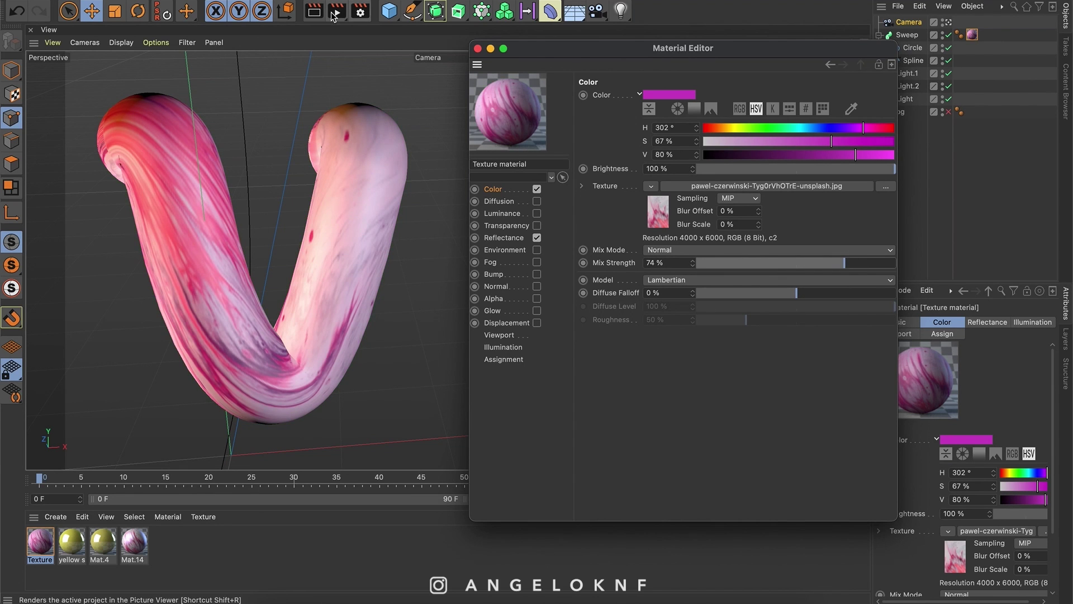
pyautogui.click(315, 11)
pyautogui.click(316, 7)
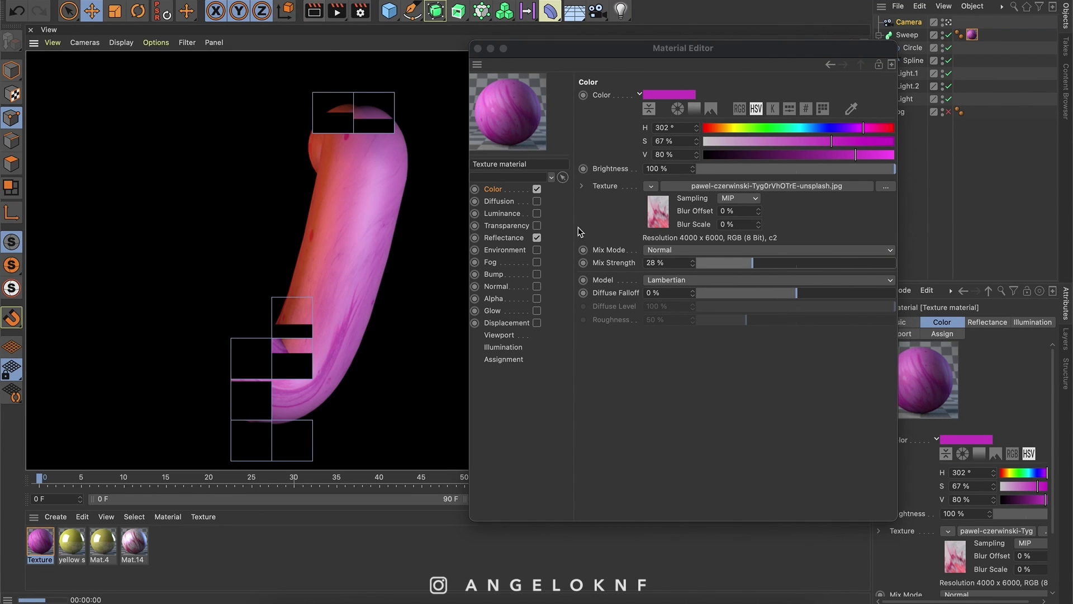
pyautogui.moveTo(781, 264); pyautogui.dragTo(893, 264)
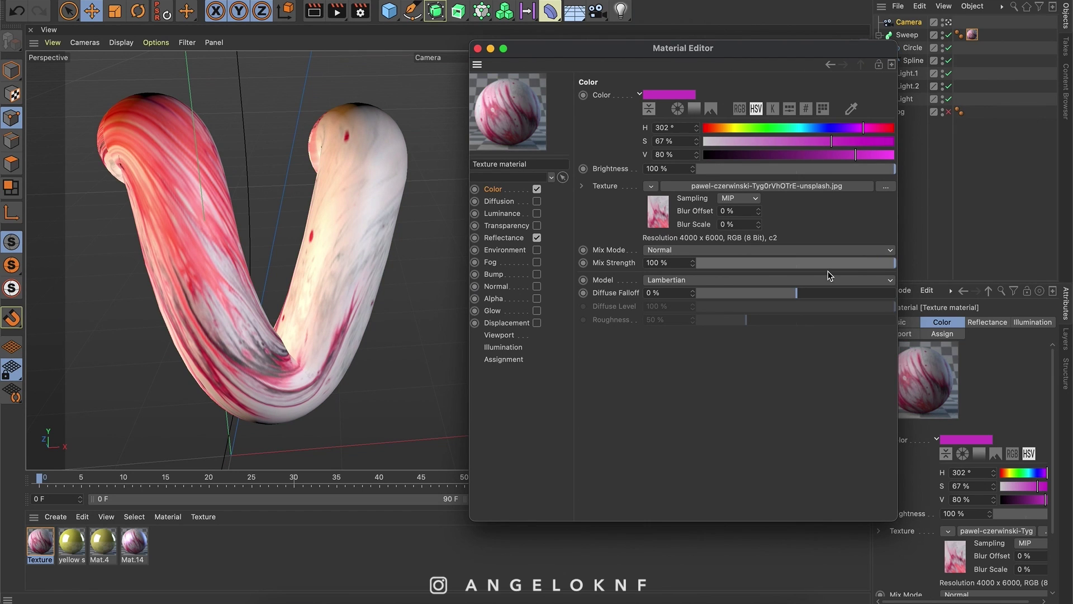
# Lower the texture mix to 91%, then add a Reflection (Legacy) layer with 34% roughness and preview it
pyautogui.click(878, 264)
pyautogui.click(515, 241)
pyautogui.click(744, 276)
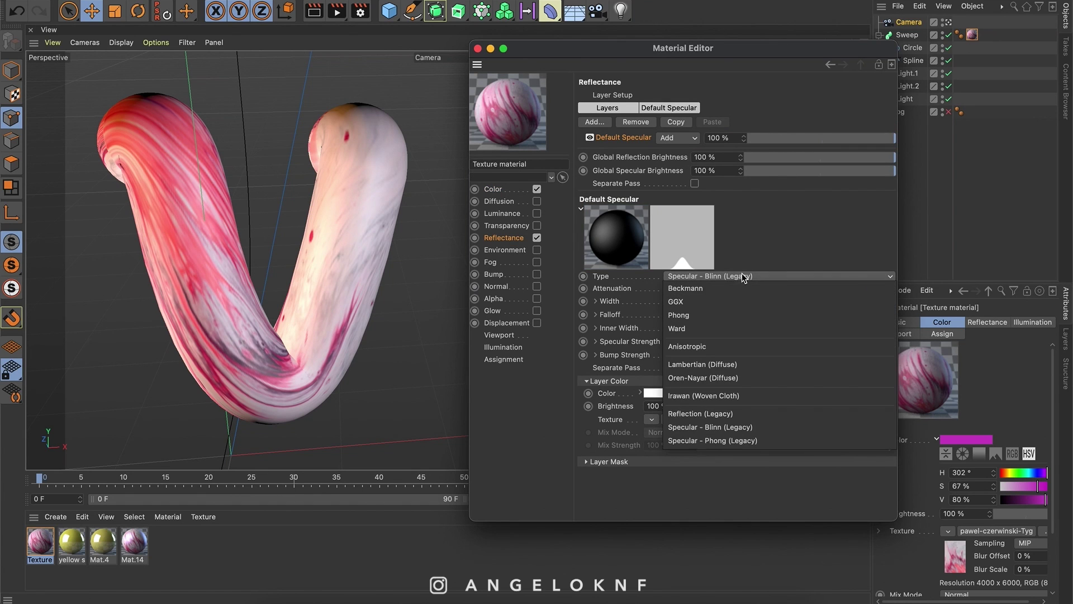
pyautogui.click(731, 416)
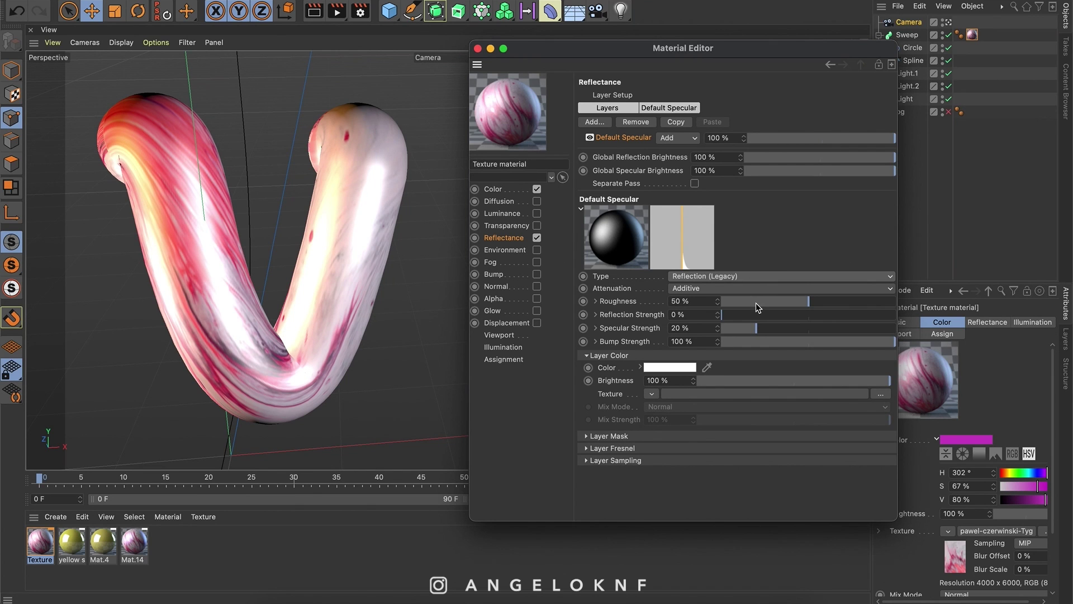
pyautogui.moveTo(810, 302); pyautogui.dragTo(829, 348)
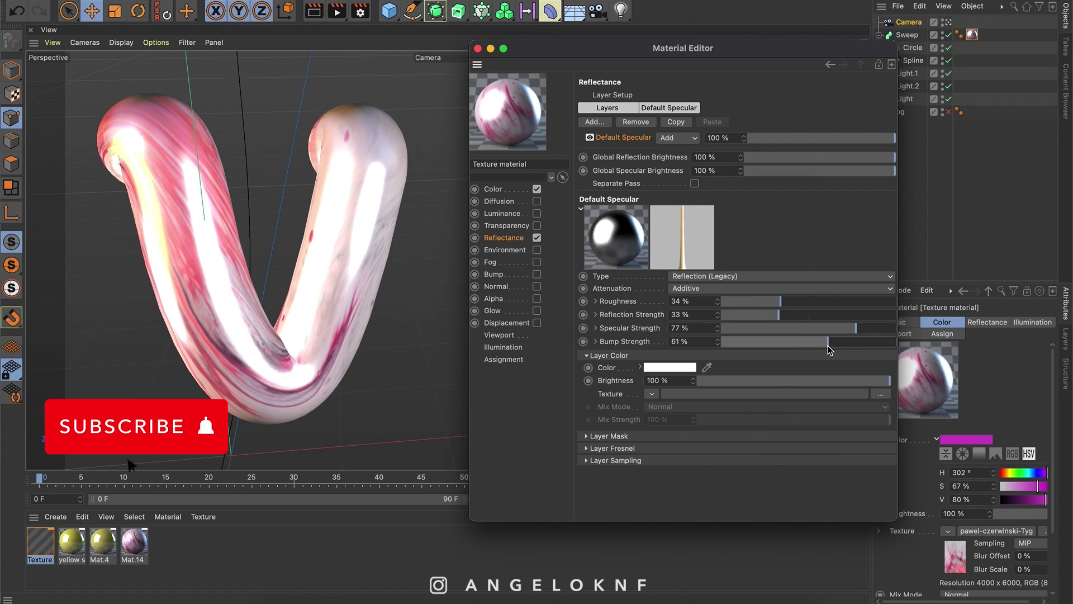
pyautogui.click(321, 10)
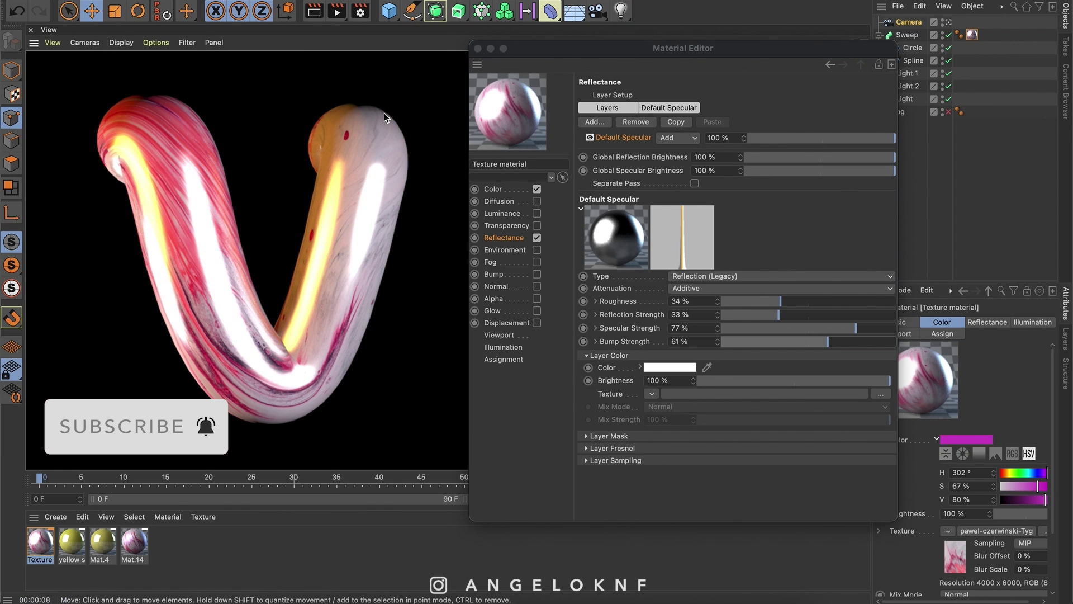
pyautogui.click(427, 106)
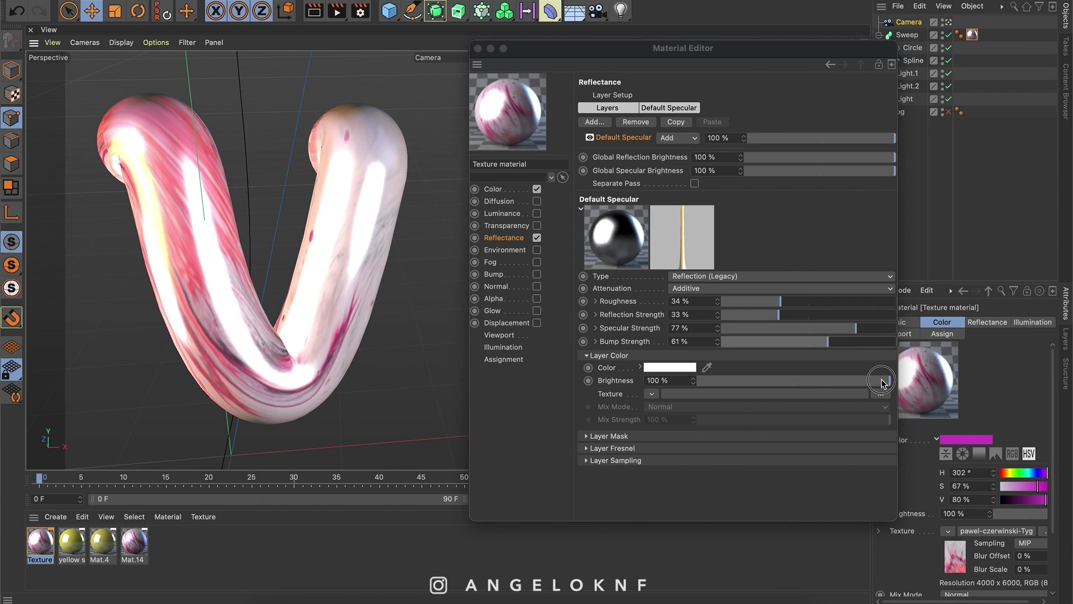
# Dim the reflection layer to 72% brightness and make its colour magenta at 68% saturation
pyautogui.moveTo(882, 381); pyautogui.dragTo(837, 381)
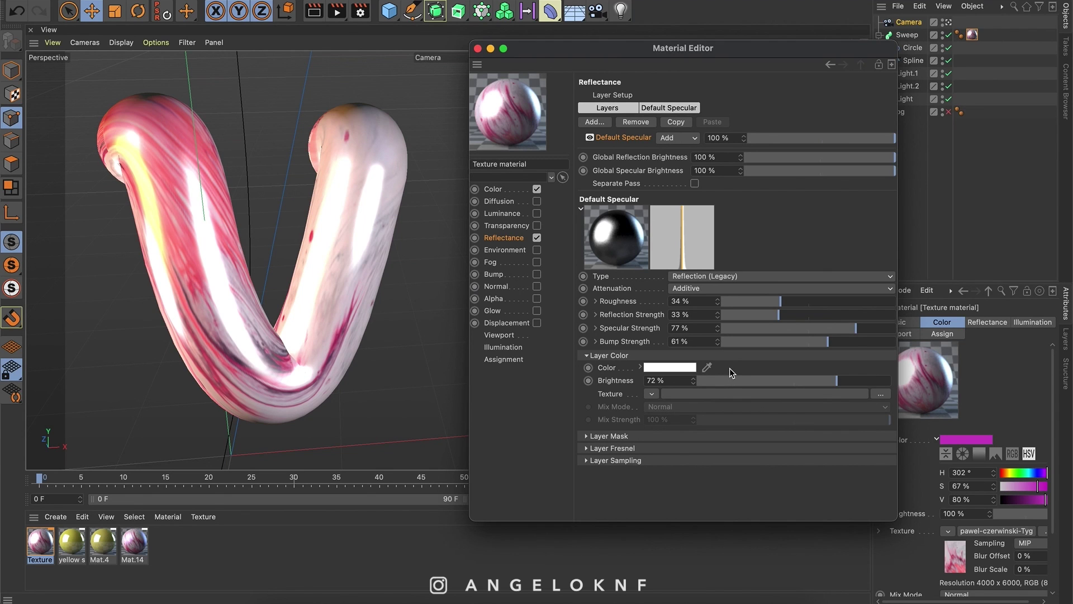
pyautogui.click(674, 368)
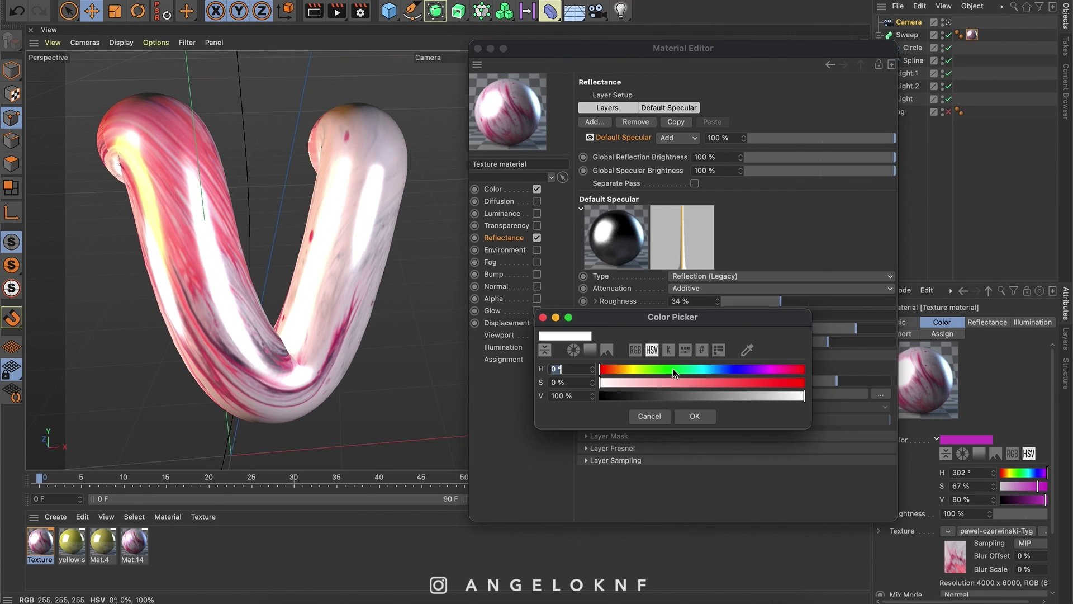
pyautogui.click(770, 370)
pyautogui.moveTo(727, 383); pyautogui.dragTo(785, 397)
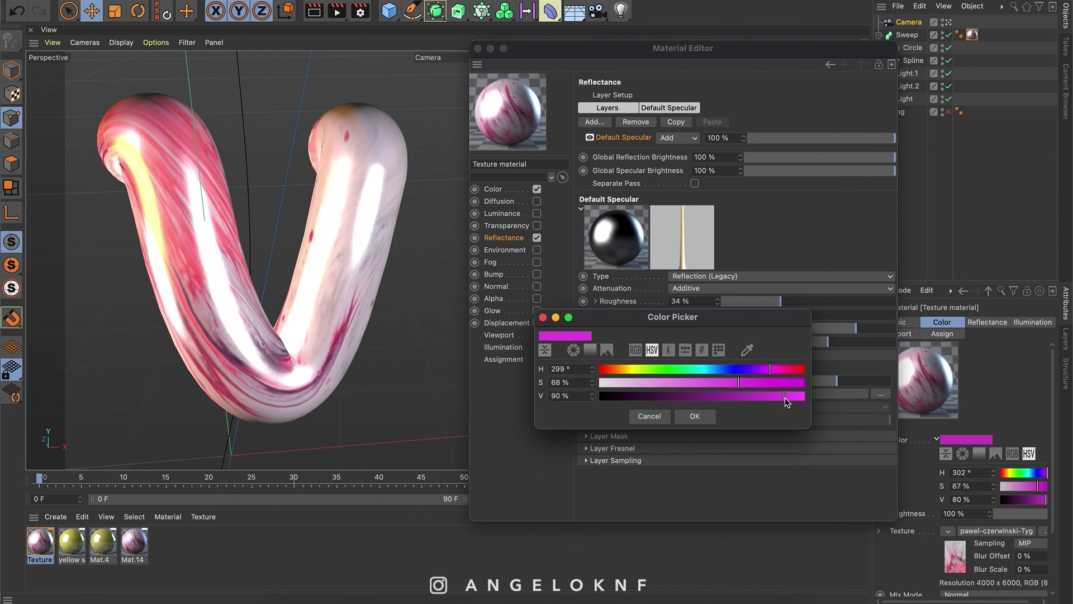
pyautogui.click(697, 416)
# Render a preview of the magenta-highlighted V tube, then close the Material Editor
pyautogui.click(313, 17)
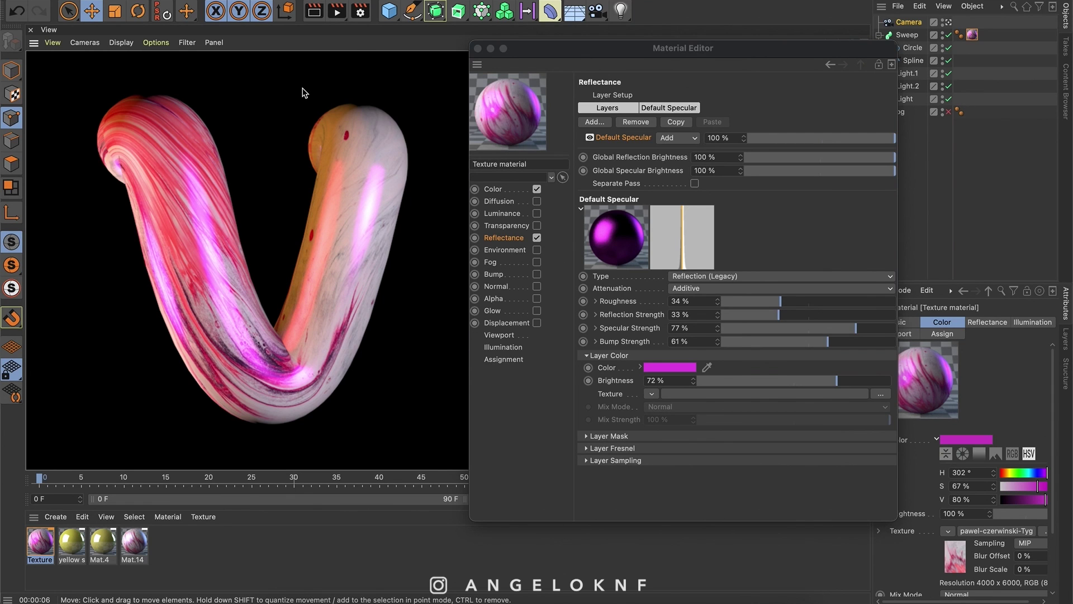
pyautogui.click(353, 58)
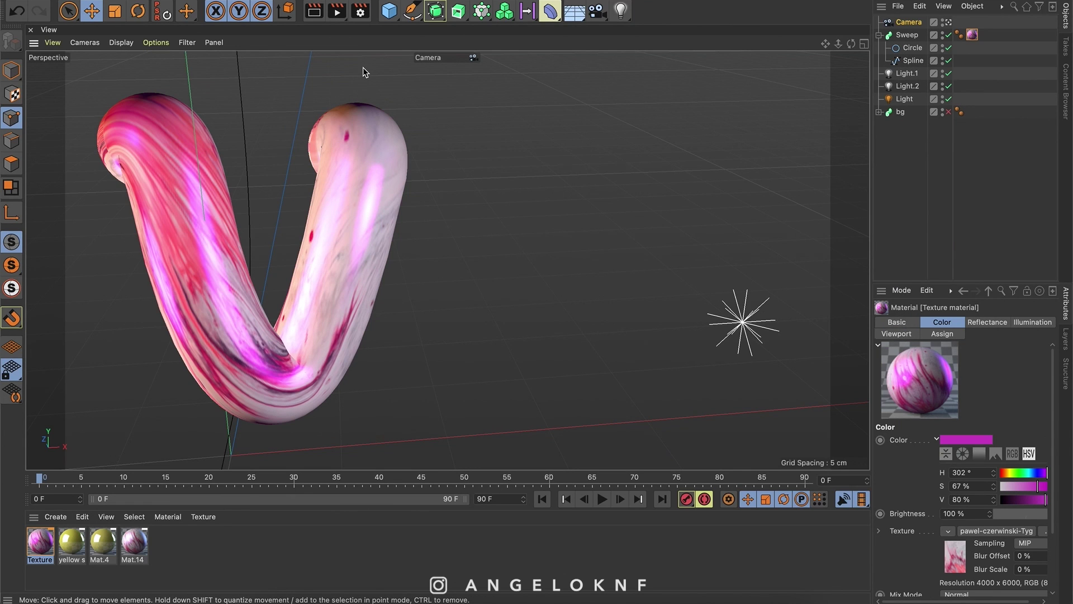